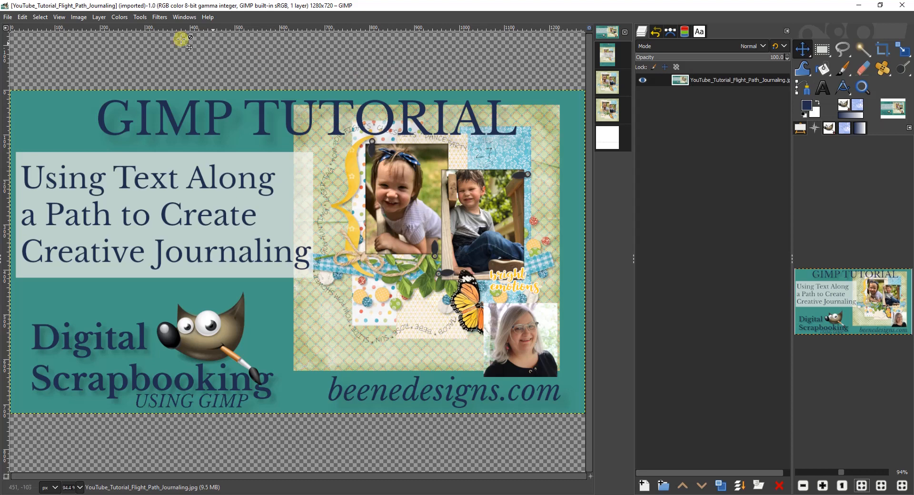
pyautogui.click(141, 18)
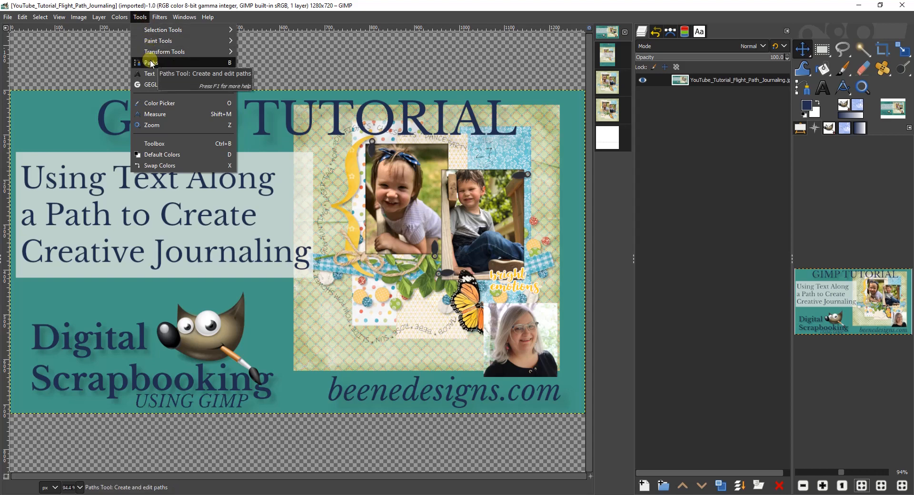
pyautogui.click(373, 67)
pyautogui.rightClick(372, 67)
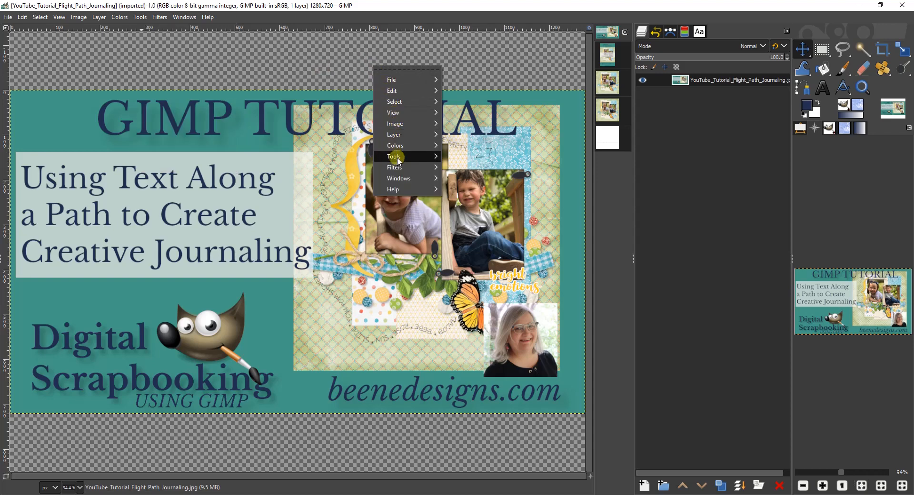
pyautogui.moveTo(396, 157)
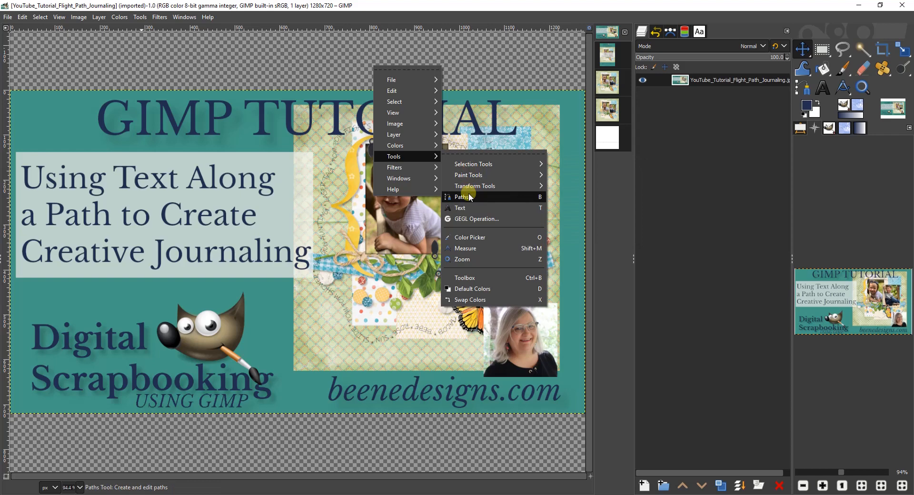
pyautogui.click(472, 57)
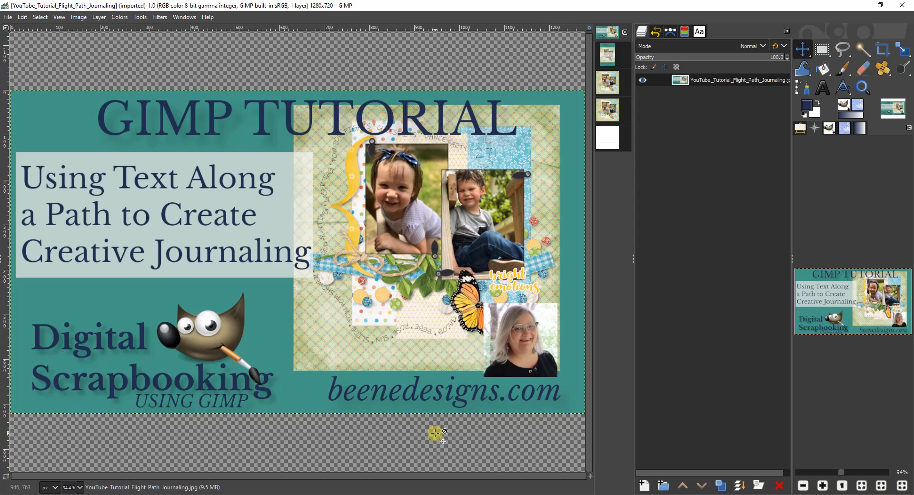
# Activate the Paths tool and show its tool options.
pyautogui.click(803, 89)
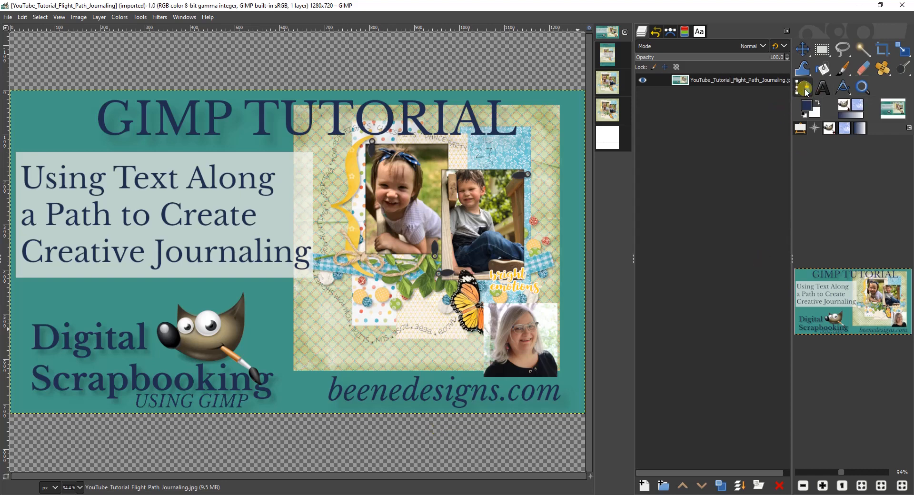
pyautogui.click(799, 127)
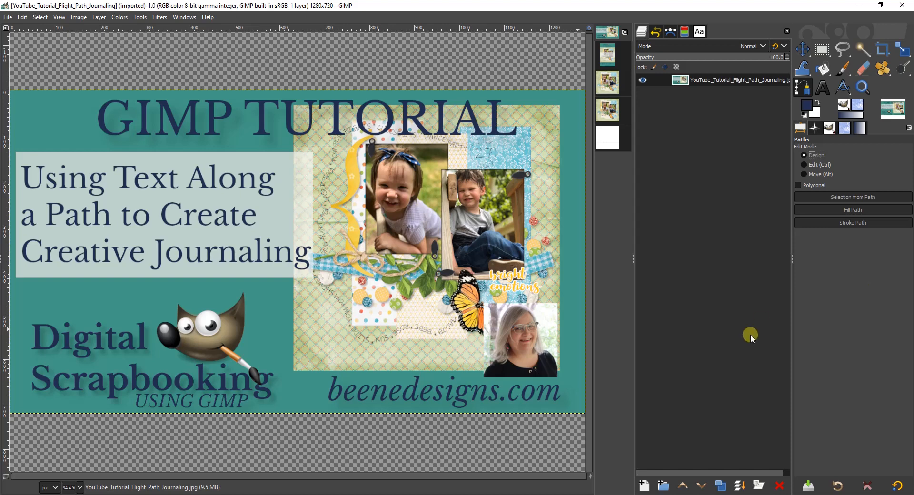
# Examine the flattened JULY_1.jpg layout, its text along a curve and its list of paths.
pyautogui.click(607, 83)
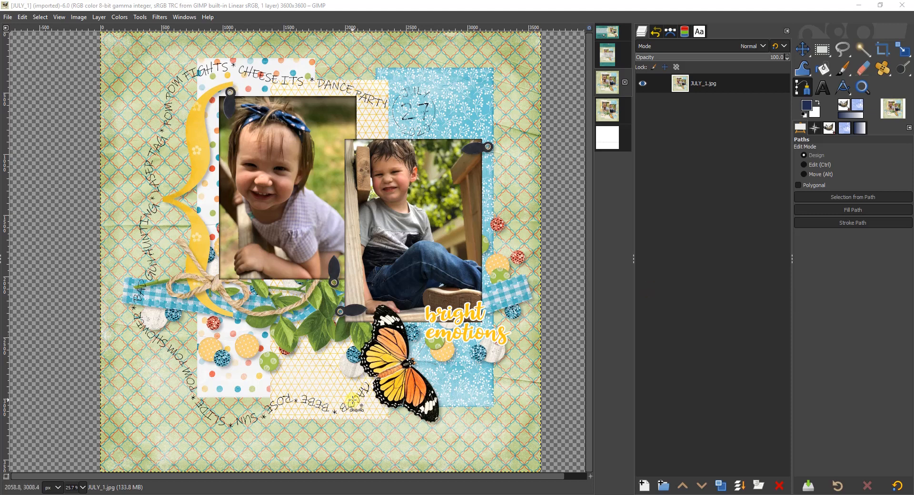
pyautogui.click(670, 32)
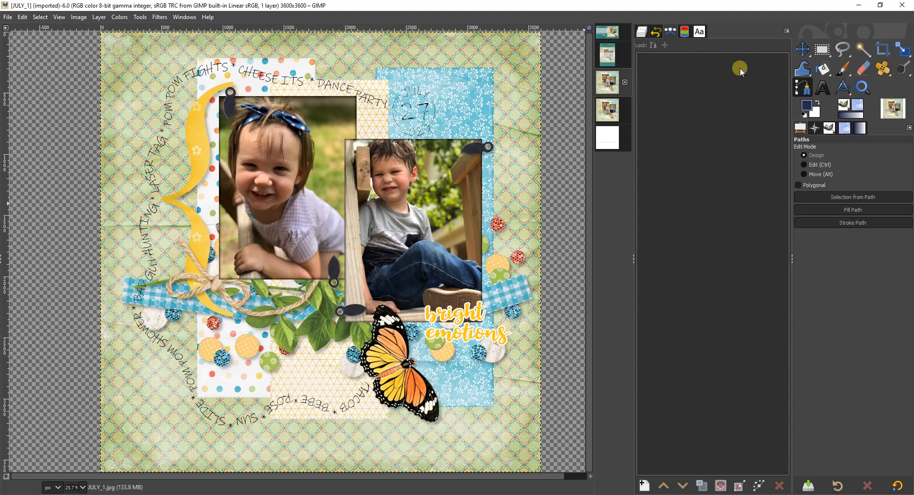
pyautogui.click(643, 33)
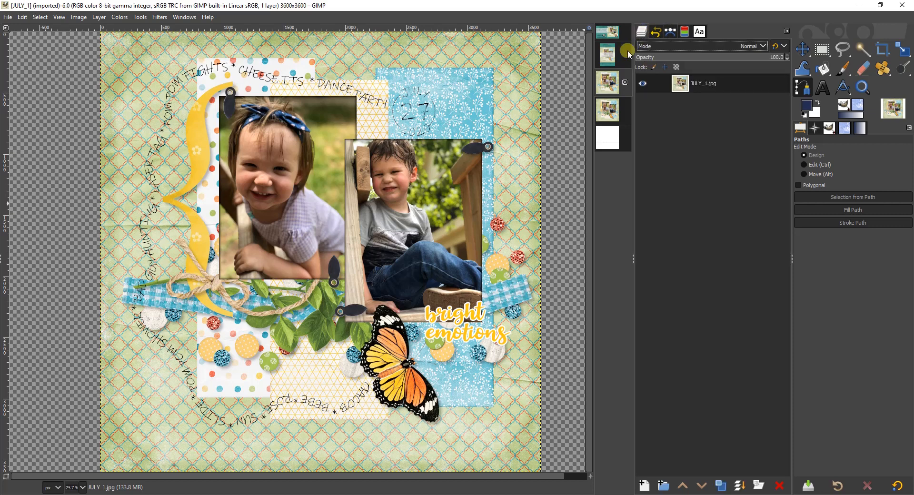
# Switch to the layered JULY_1.xcf layout and select the topmost photoholder layer.
pyautogui.click(611, 115)
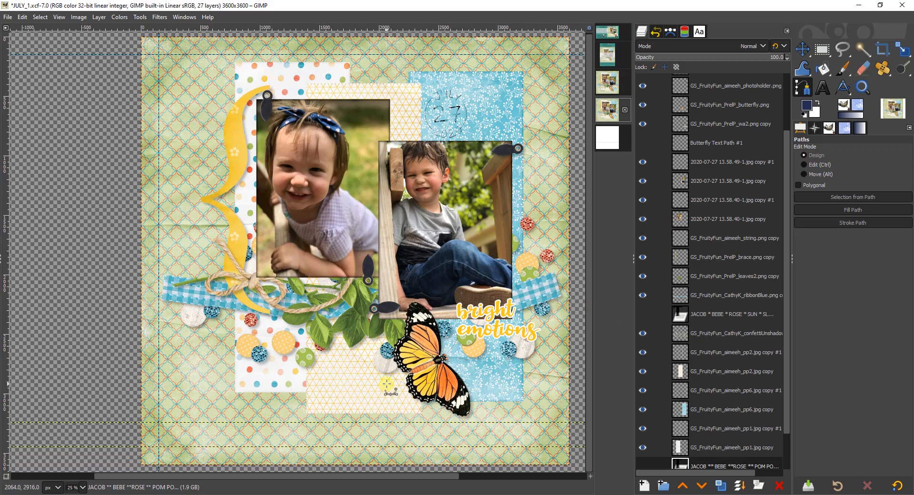
pyautogui.moveTo(786, 373); pyautogui.dragTo(797, 288)
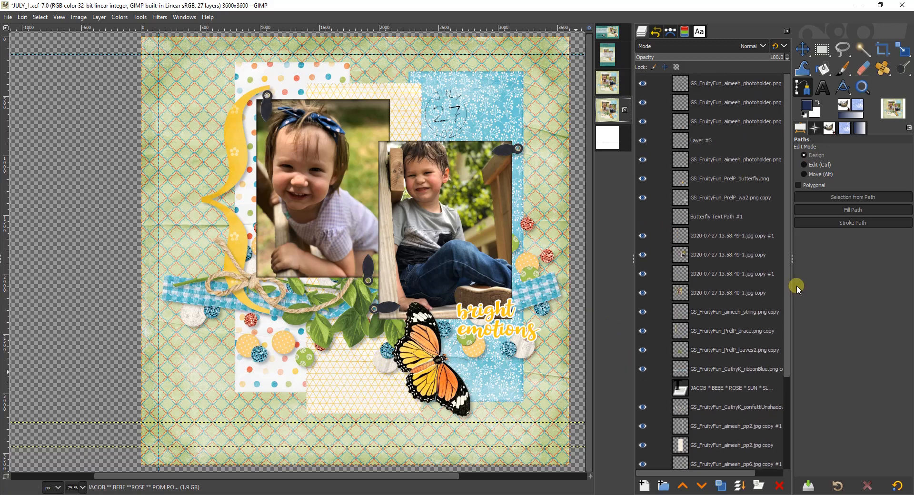
pyautogui.click(704, 84)
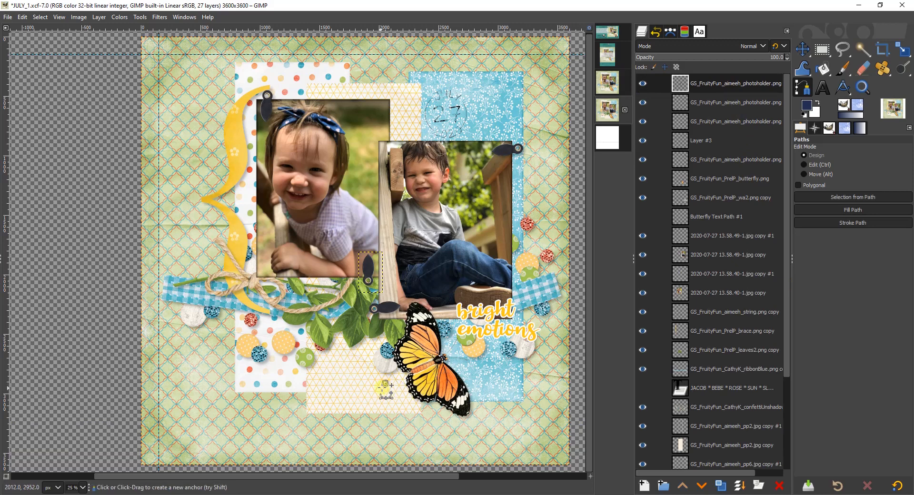
# Draw a curved path from beside the butterfly's lower wing, under the polka-dot paper, to the left end of the blue ribbon.
pyautogui.click(304, 408)
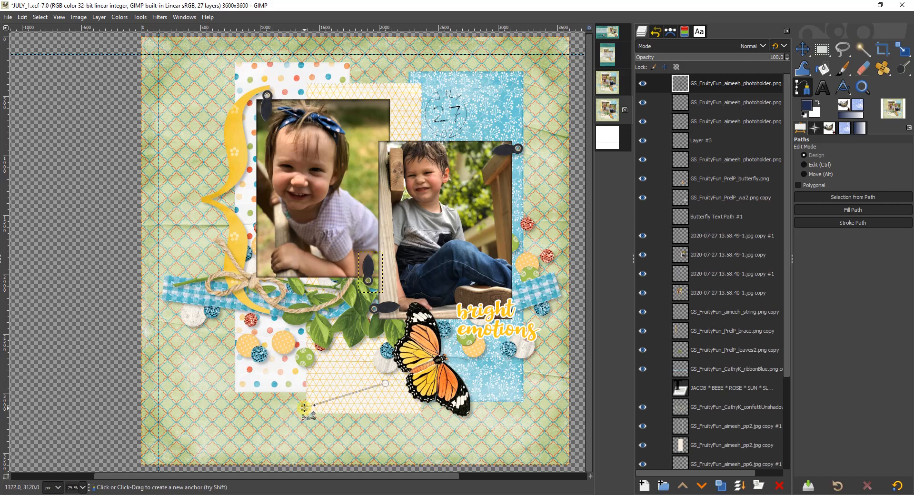
pyautogui.moveTo(305, 408); pyautogui.dragTo(257, 396)
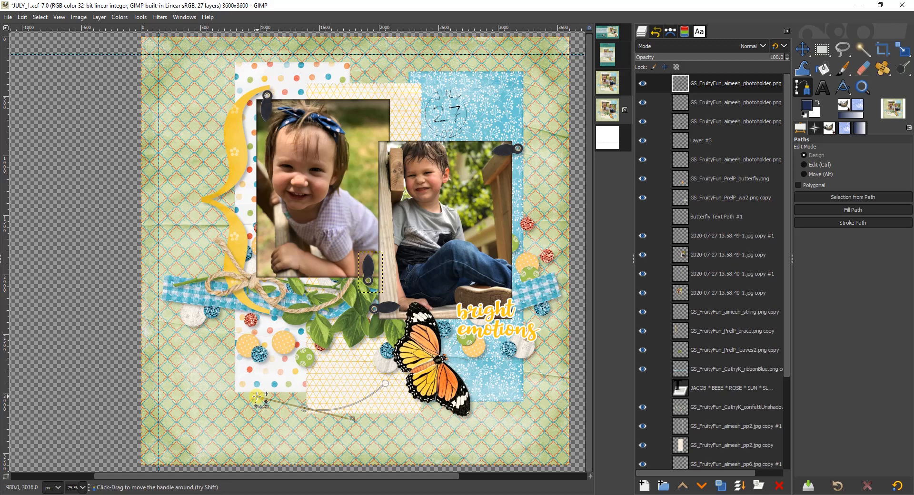
pyautogui.click(243, 361)
pyautogui.moveTo(243, 362); pyautogui.dragTo(234, 340)
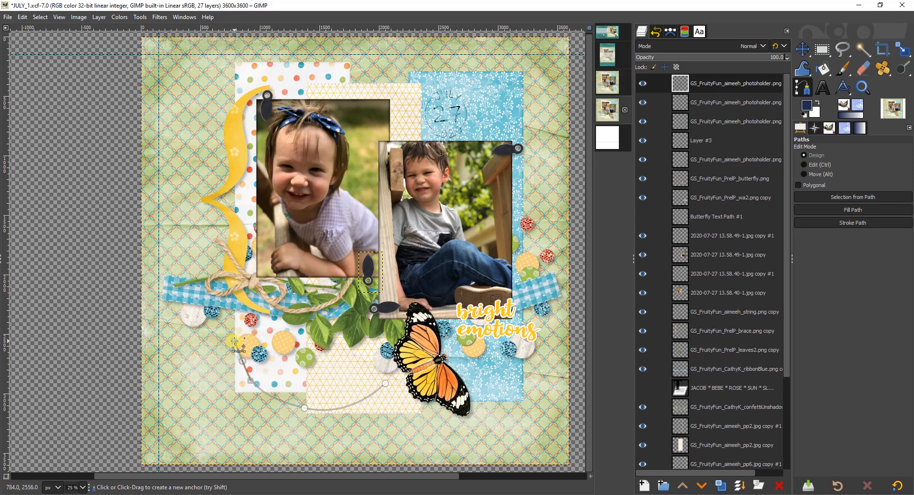
pyautogui.click(178, 310)
pyautogui.moveTo(179, 310); pyautogui.dragTo(158, 315)
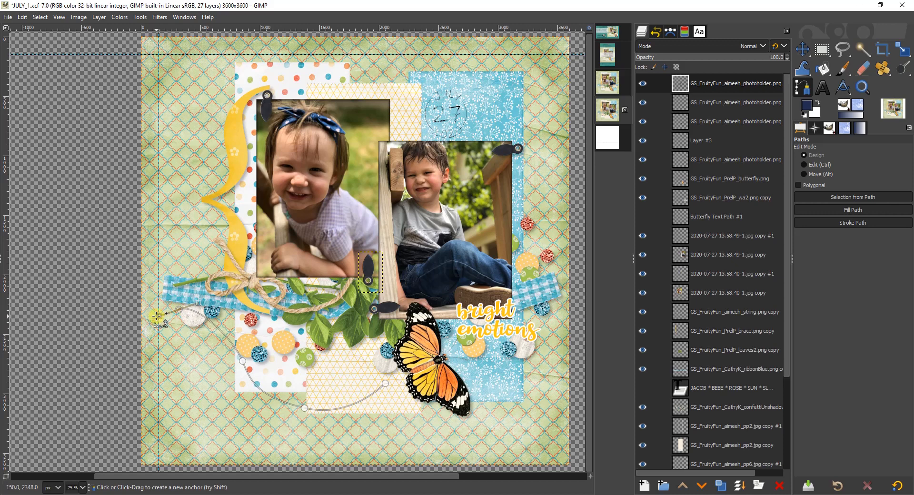
# Continue the path up outside the yellow brace and over the girl's photo, ending at the blue paper's left edge.
pyautogui.click(183, 210)
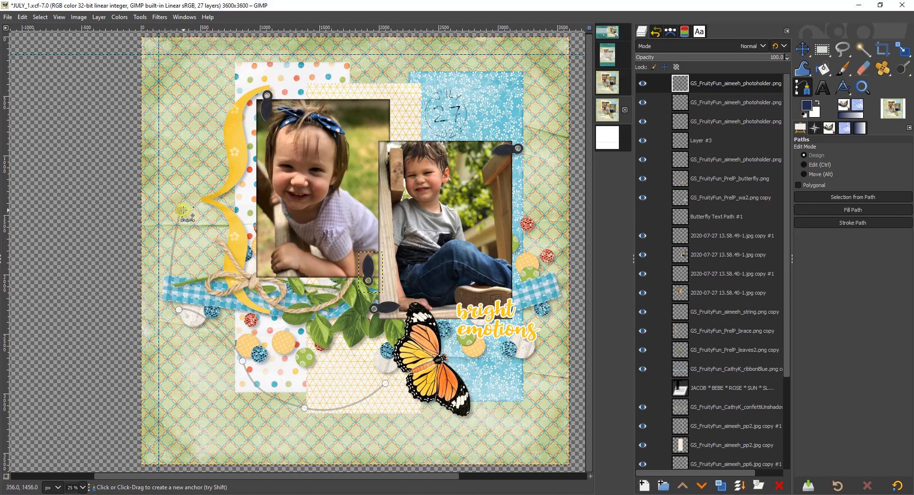
pyautogui.moveTo(182, 209); pyautogui.dragTo(189, 211)
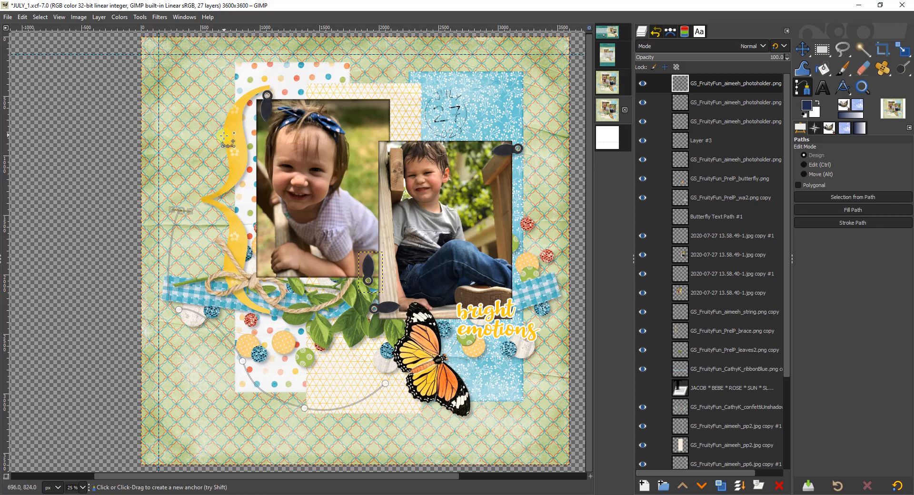
pyautogui.click(210, 118)
pyautogui.moveTo(211, 119); pyautogui.dragTo(210, 109)
pyautogui.moveTo(296, 79); pyautogui.dragTo(407, 118)
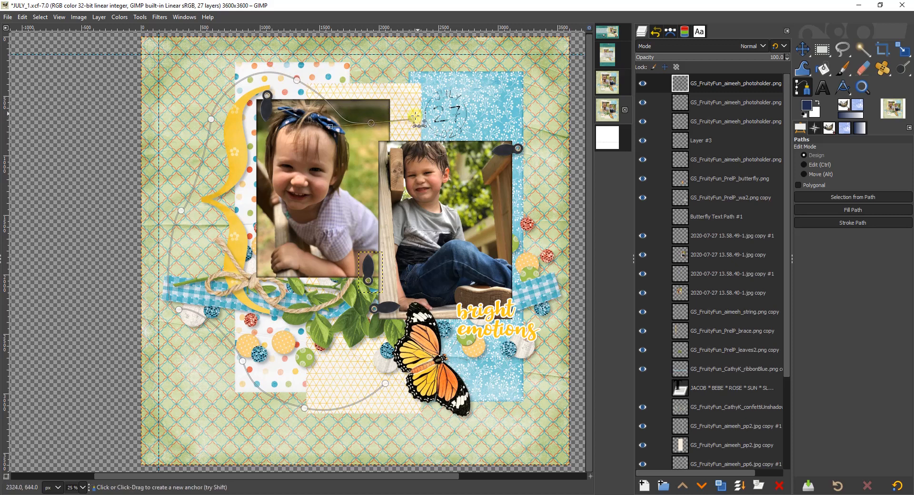
pyautogui.click(421, 96)
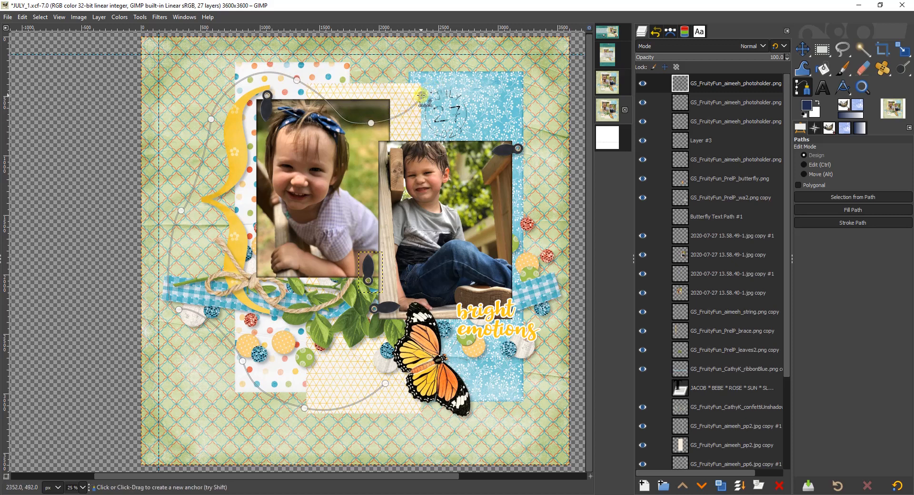
pyautogui.moveTo(421, 95); pyautogui.dragTo(449, 101)
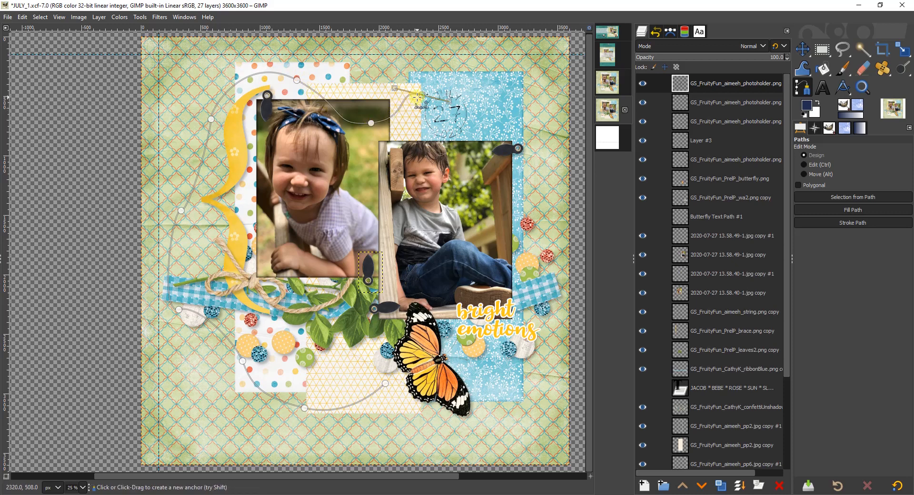
# Smooth the path left of the yellow brace by adjusting the curve handle and moving the two side anchors upward.
pyautogui.click(181, 210)
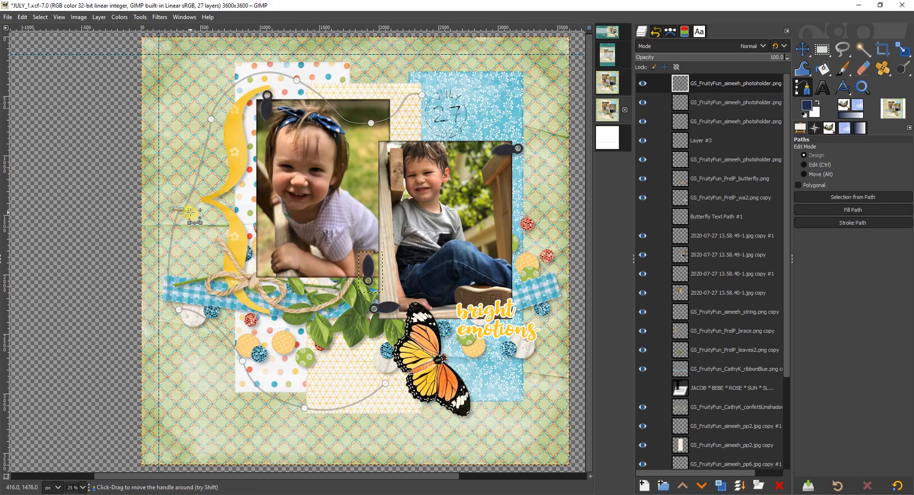
pyautogui.moveTo(191, 210); pyautogui.dragTo(176, 221)
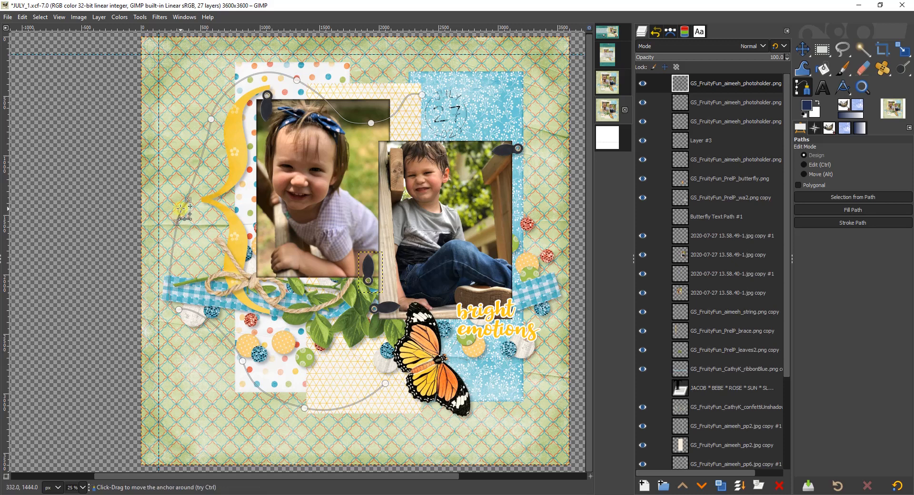
pyautogui.moveTo(180, 208); pyautogui.dragTo(177, 174)
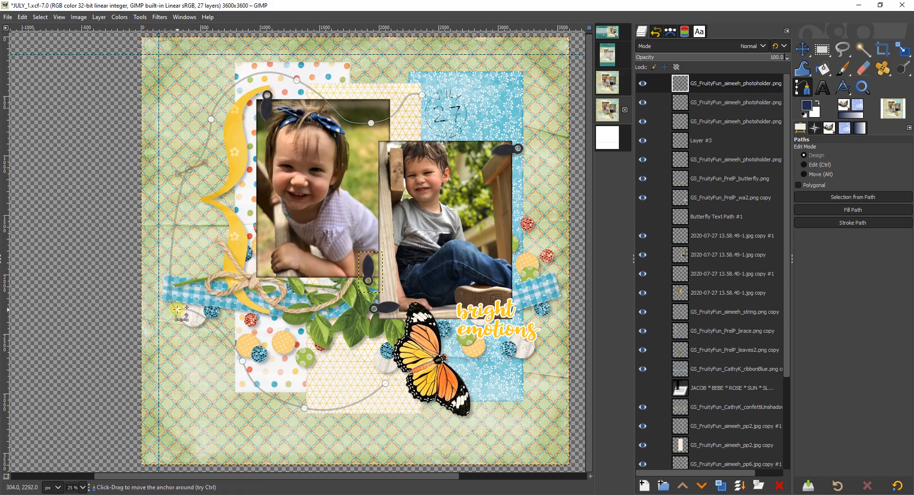
pyautogui.moveTo(181, 309); pyautogui.dragTo(185, 264)
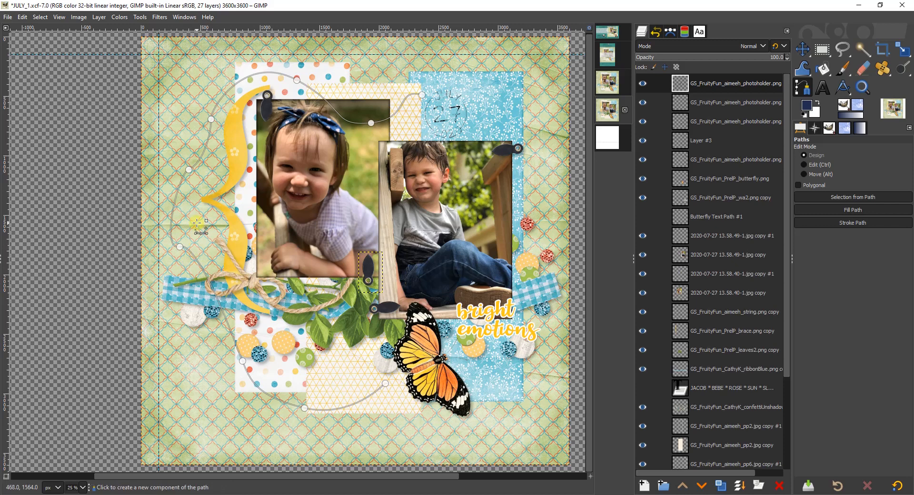
# Reposition the anchor left of the brace's lower half and adjust both its handles to smooth the curve.
pyautogui.click(179, 247)
pyautogui.moveTo(179, 247); pyautogui.dragTo(168, 229)
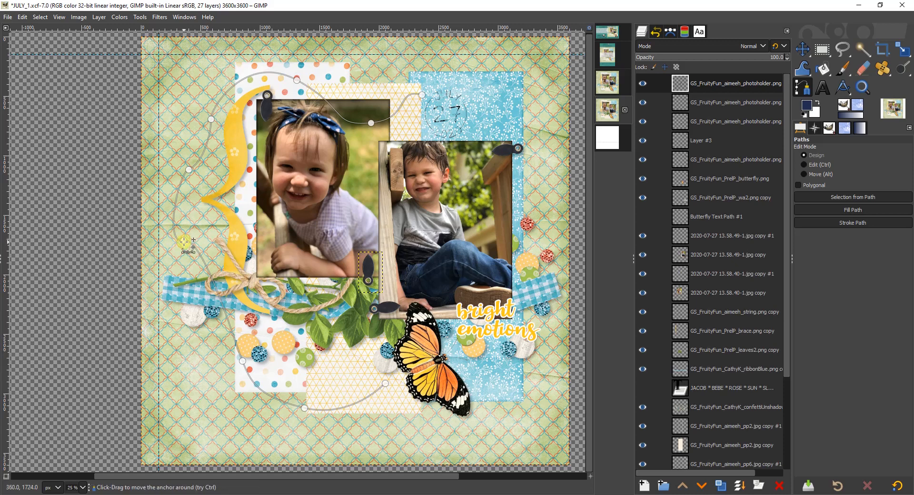
pyautogui.click(183, 242)
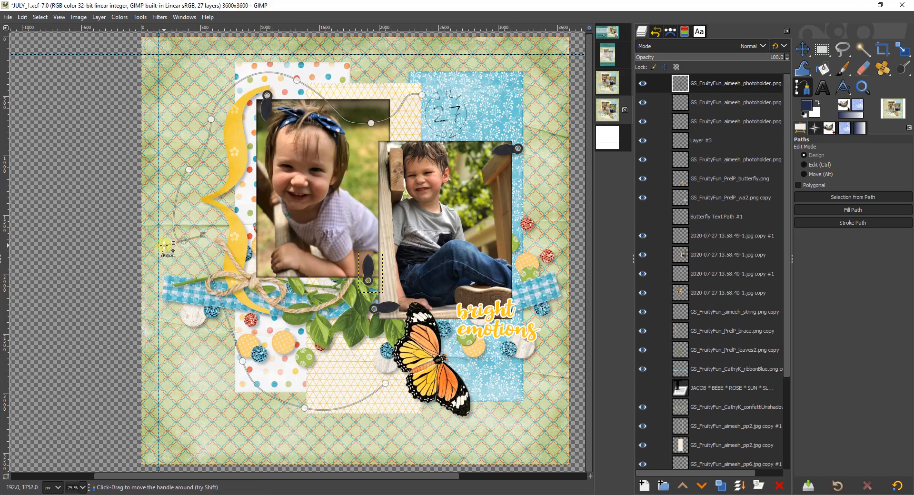
pyautogui.moveTo(164, 244); pyautogui.dragTo(162, 191)
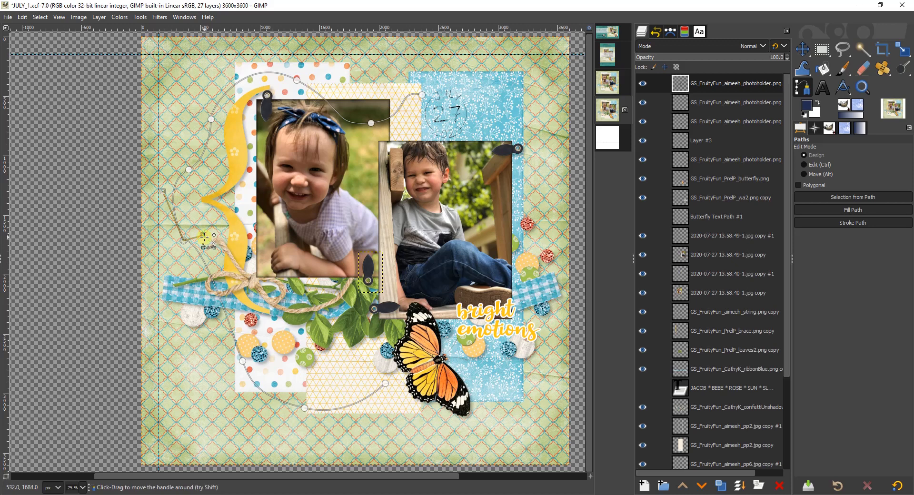
pyautogui.moveTo(204, 236); pyautogui.dragTo(194, 257)
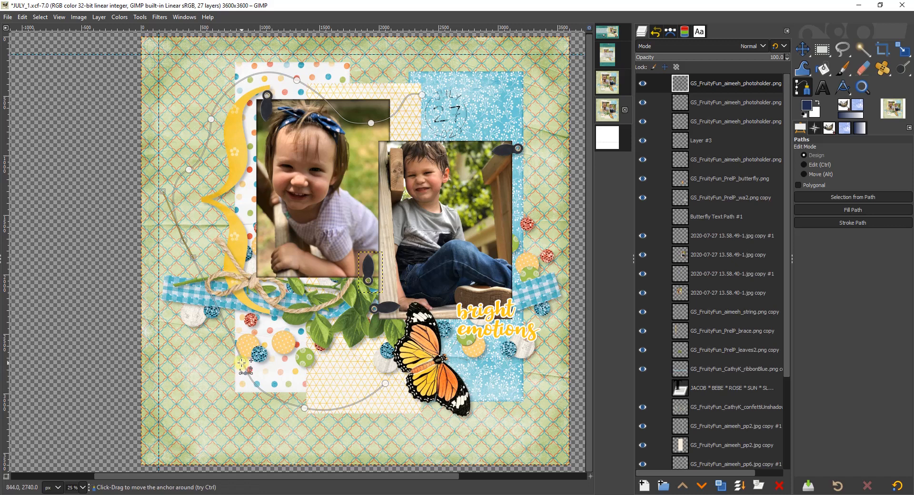
# Move the anchor at the polka-dot paper's lower-left edge outward and reshape the curve on both sides of it.
pyautogui.moveTo(241, 363); pyautogui.dragTo(124, 342)
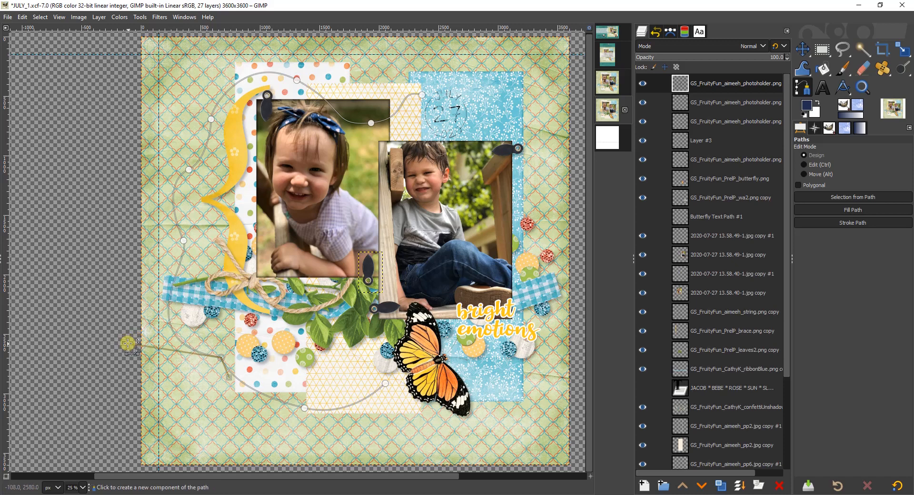
pyautogui.click(230, 377)
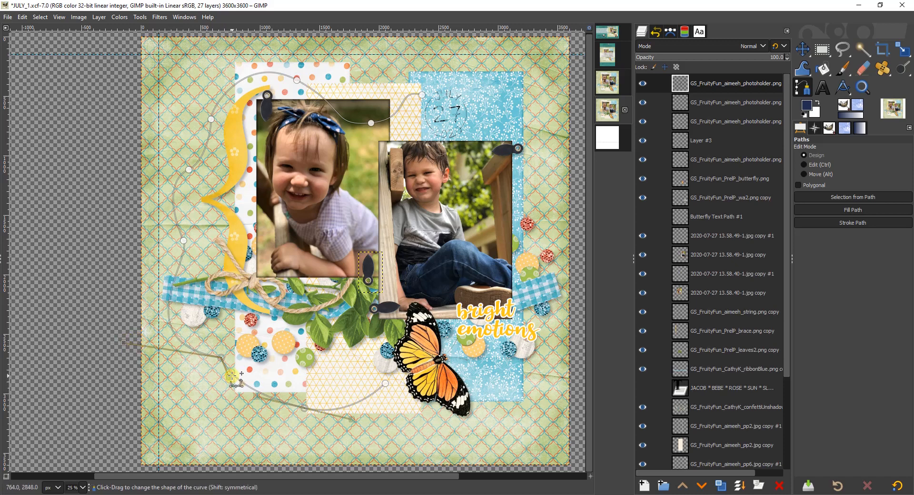
pyautogui.moveTo(228, 376); pyautogui.dragTo(279, 361)
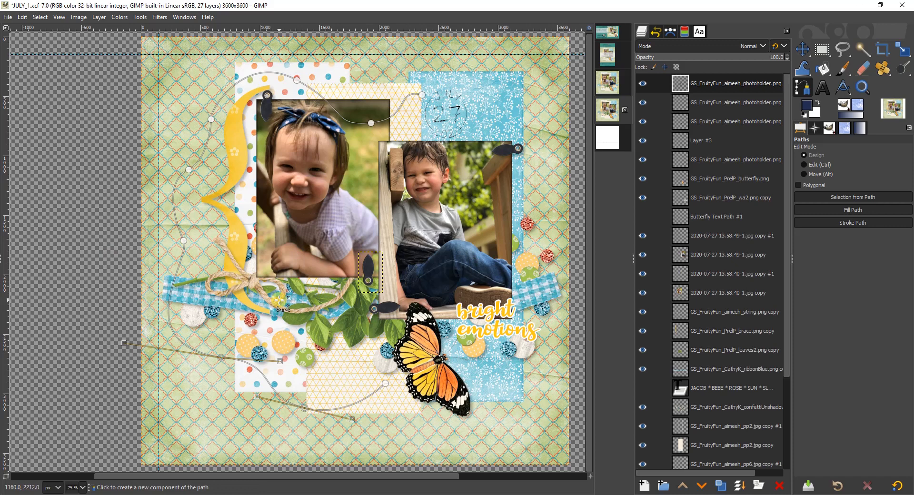
# Finish editing the path and make the newly drawn path visible from the list of paths.
pyautogui.press('Escape')
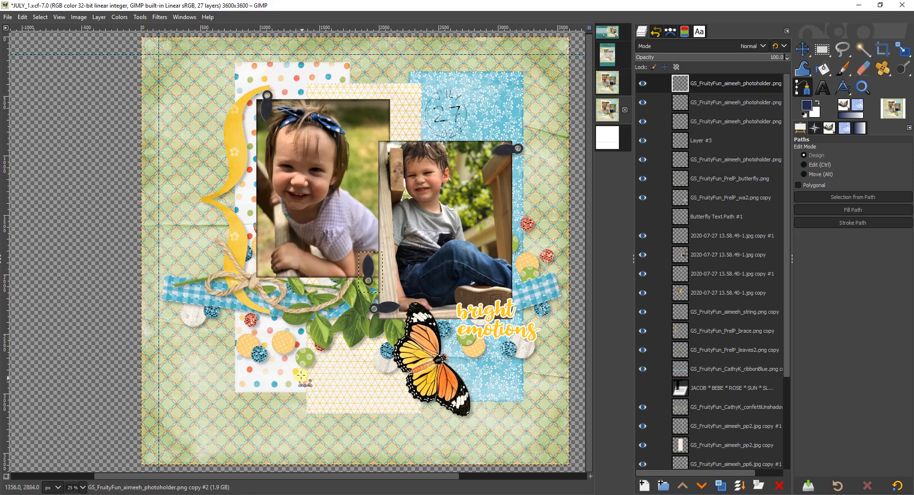
pyautogui.click(671, 32)
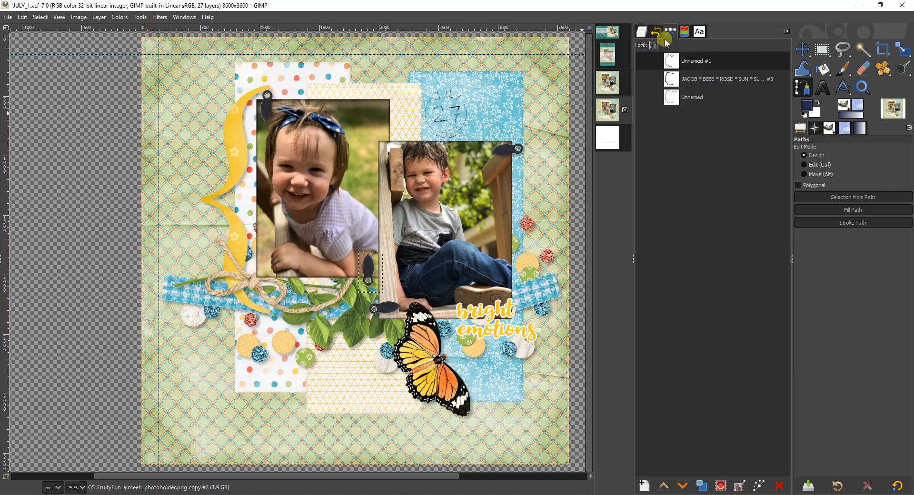
pyautogui.click(644, 61)
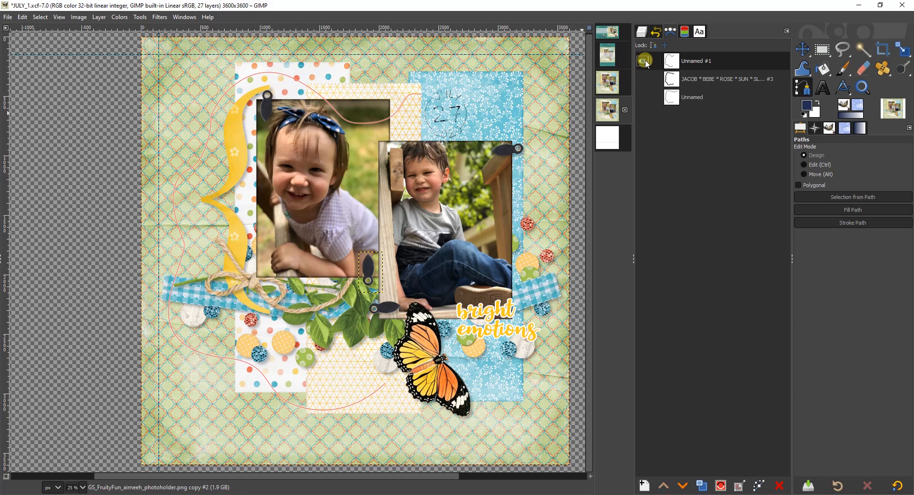
# Hide the newly drawn curved path and show it again to check its visibility.
pyautogui.click(716, 56)
pyautogui.click(655, 61)
pyautogui.click(644, 61)
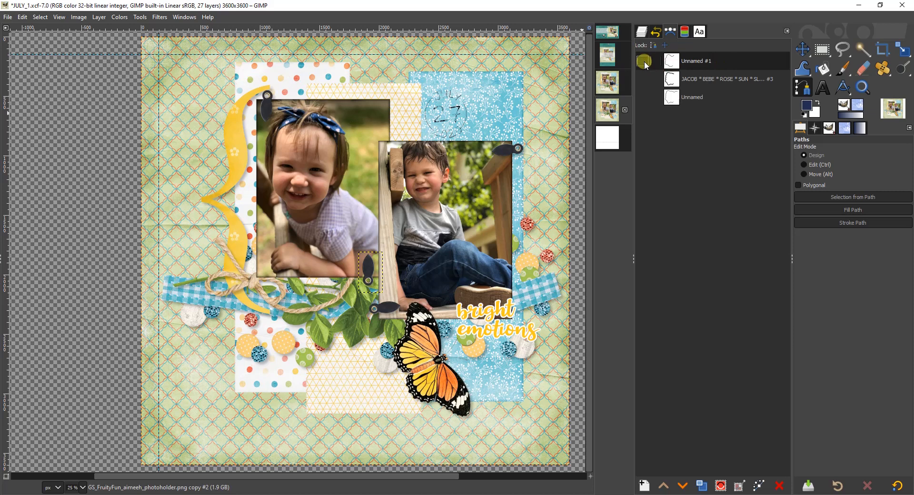
pyautogui.click(644, 61)
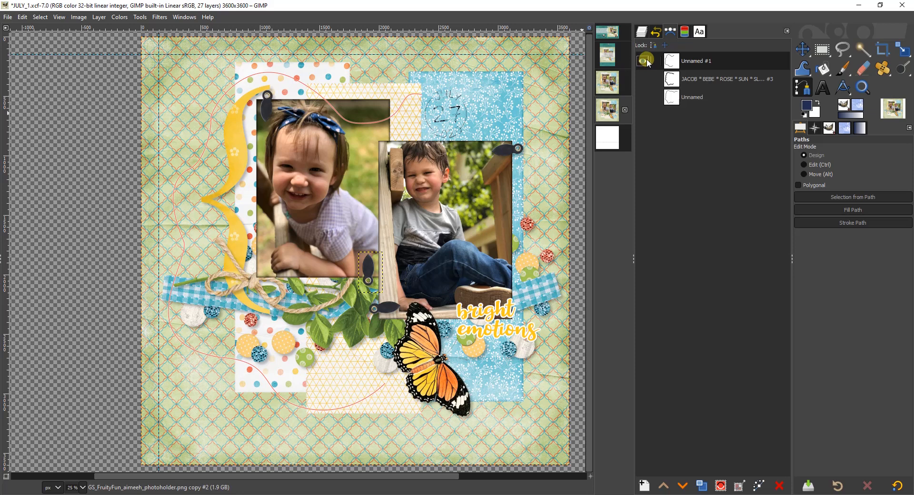
# Select the journaling text layer just above the background paper layers and make it visible.
pyautogui.click(642, 32)
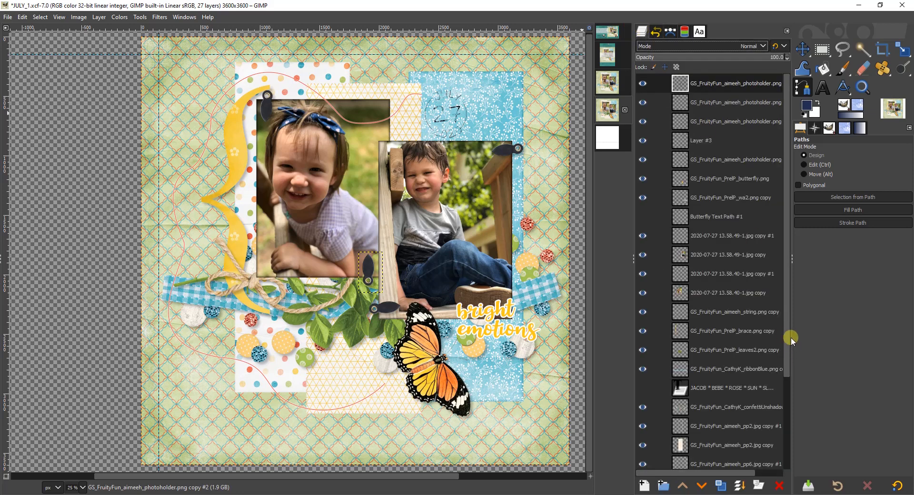
pyautogui.moveTo(783, 327); pyautogui.dragTo(795, 424)
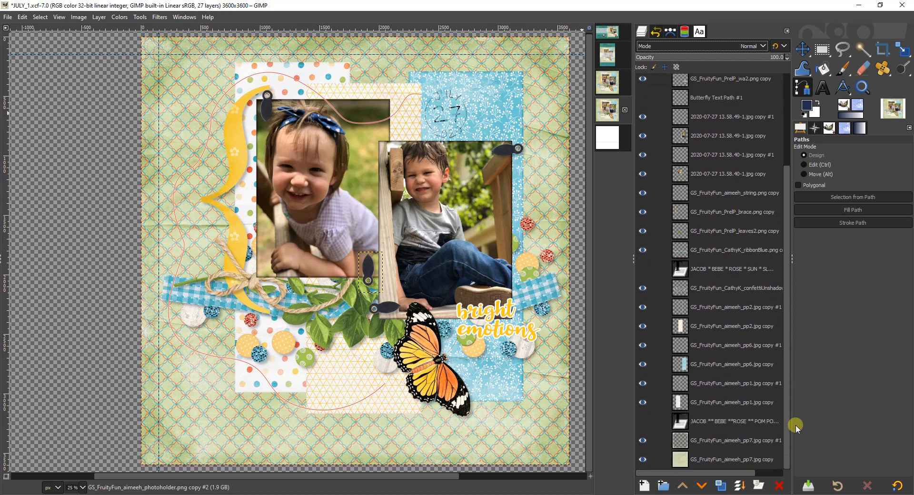
pyautogui.click(700, 420)
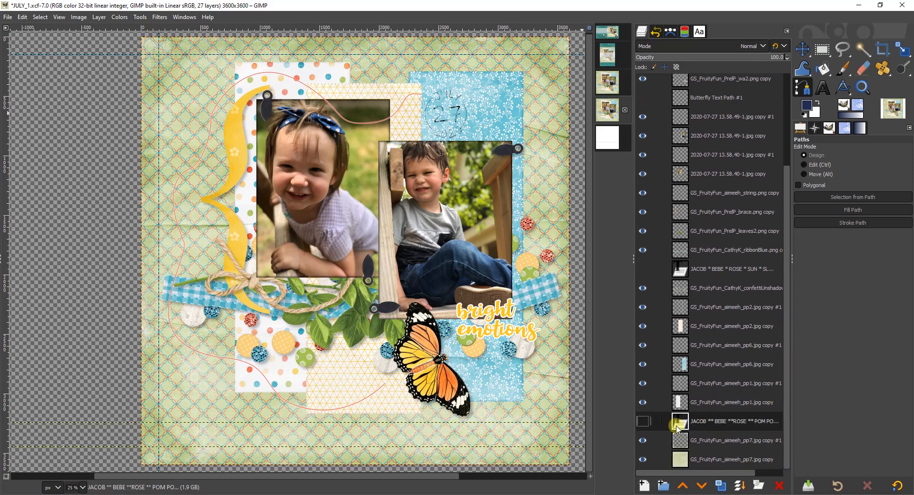
pyautogui.click(643, 421)
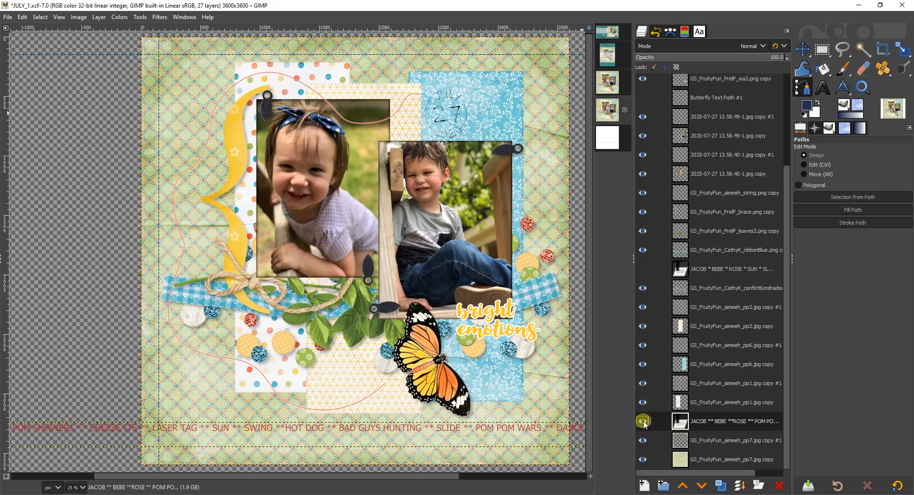
# Recolor the journaling text with the dark color sampled from the photo holder at the boy's photo corner.
pyautogui.click(826, 86)
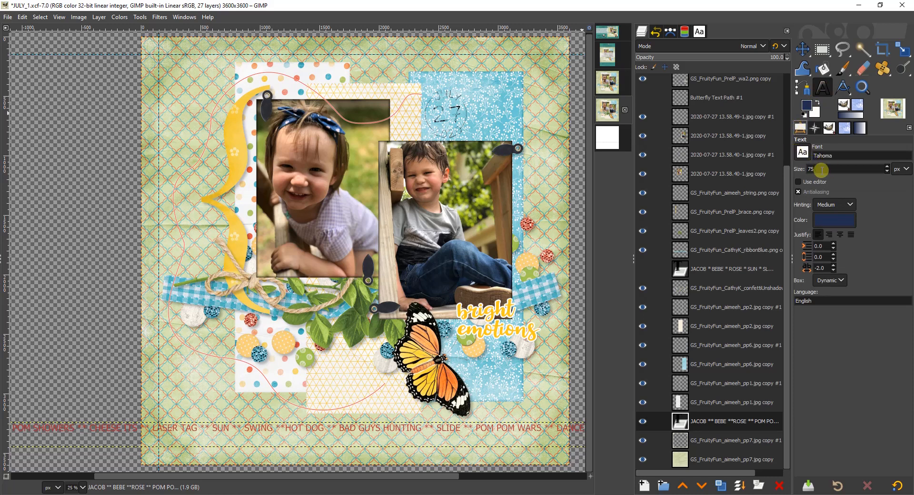
pyautogui.click(826, 218)
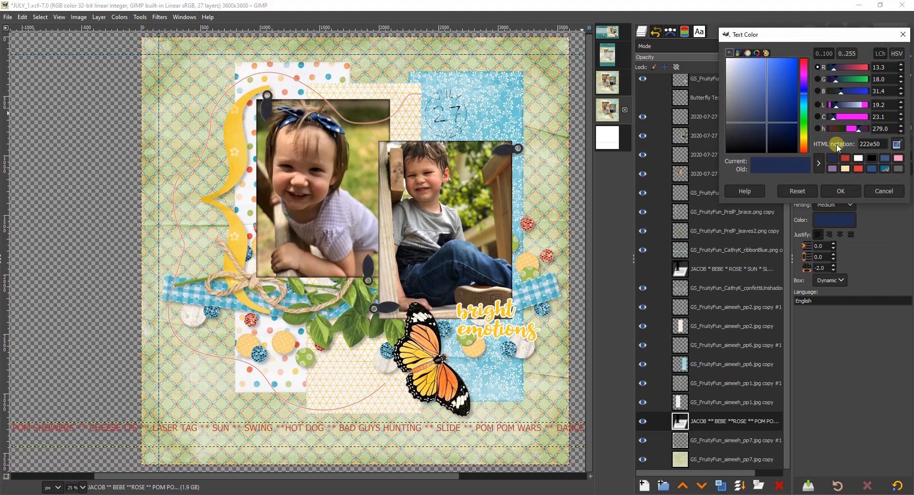
pyautogui.click(897, 144)
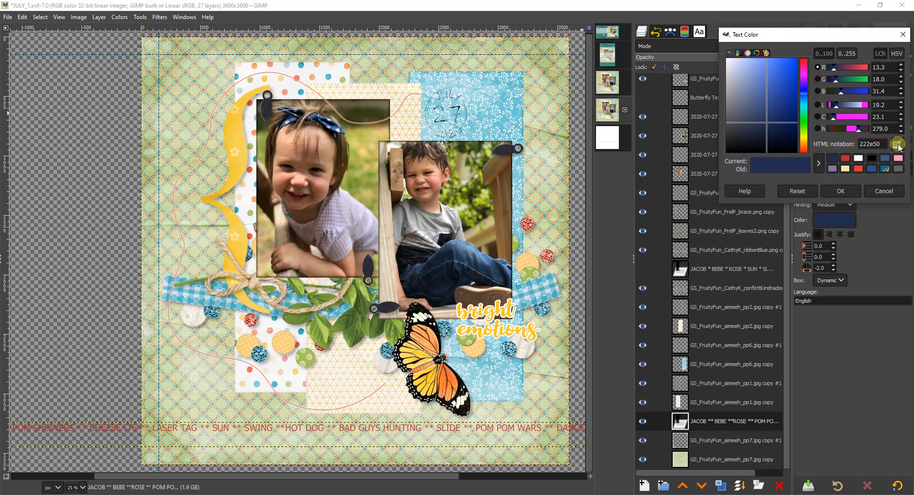
pyautogui.click(505, 150)
pyautogui.click(821, 234)
pyautogui.click(834, 186)
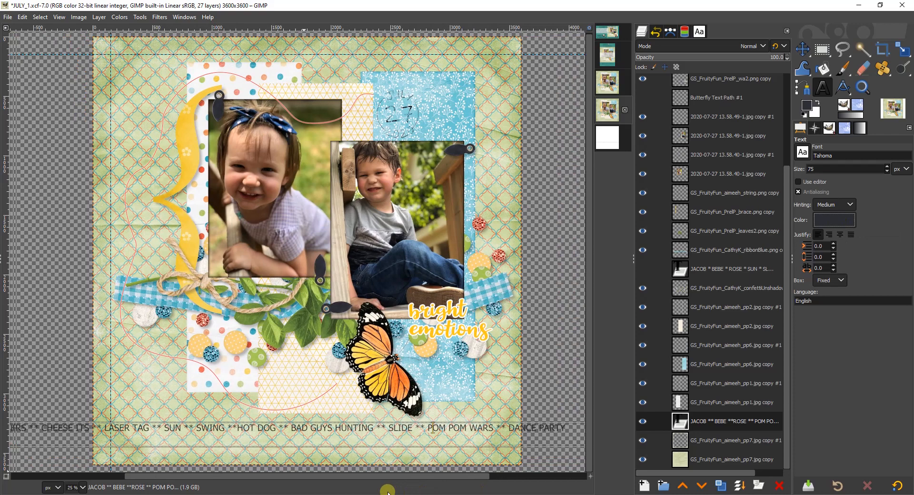
# Warp the journaling text layer's text along the newly drawn curved path.
pyautogui.moveTo(387, 489); pyautogui.dragTo(368, 487)
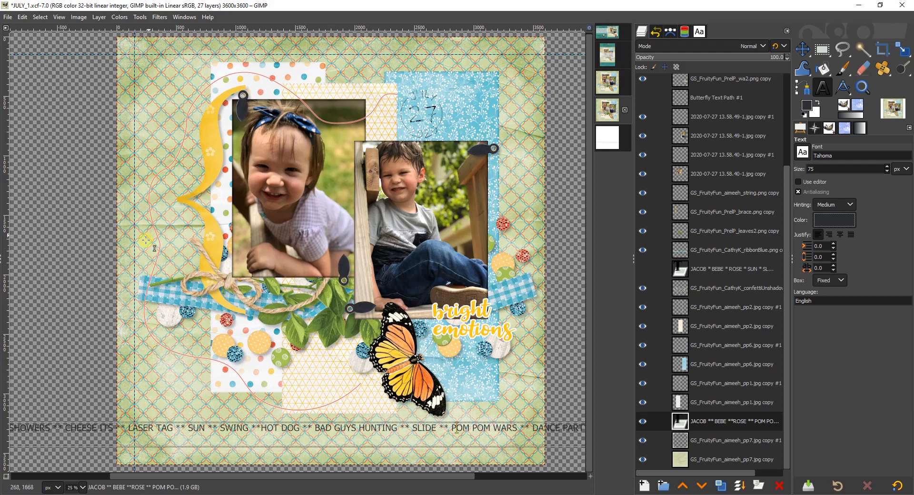
pyautogui.click(814, 128)
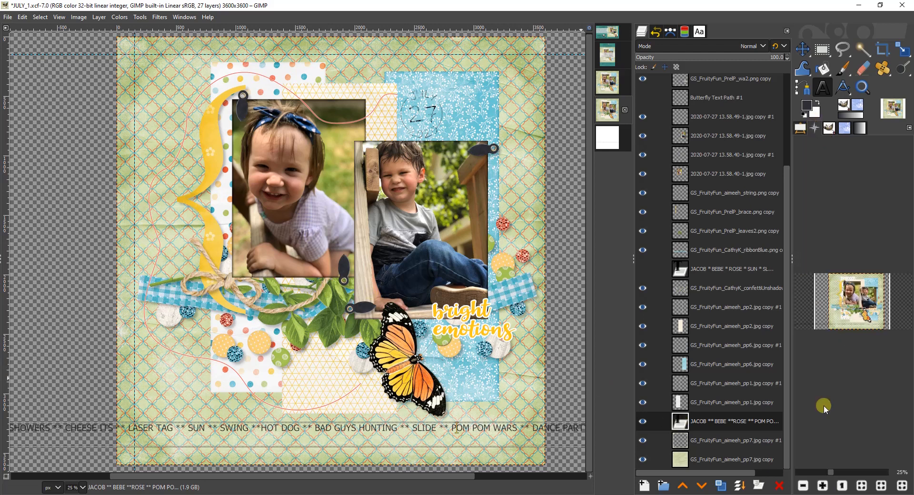
pyautogui.click(803, 485)
pyautogui.click(803, 486)
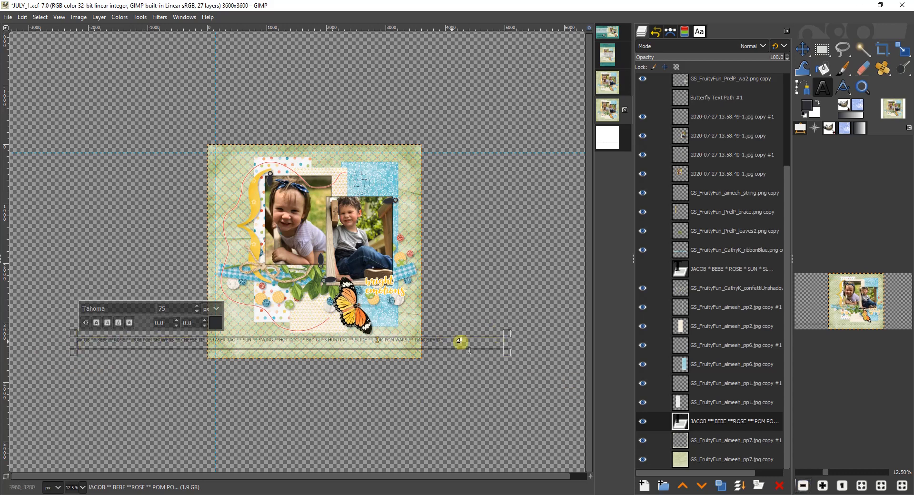
pyautogui.rightClick(730, 419)
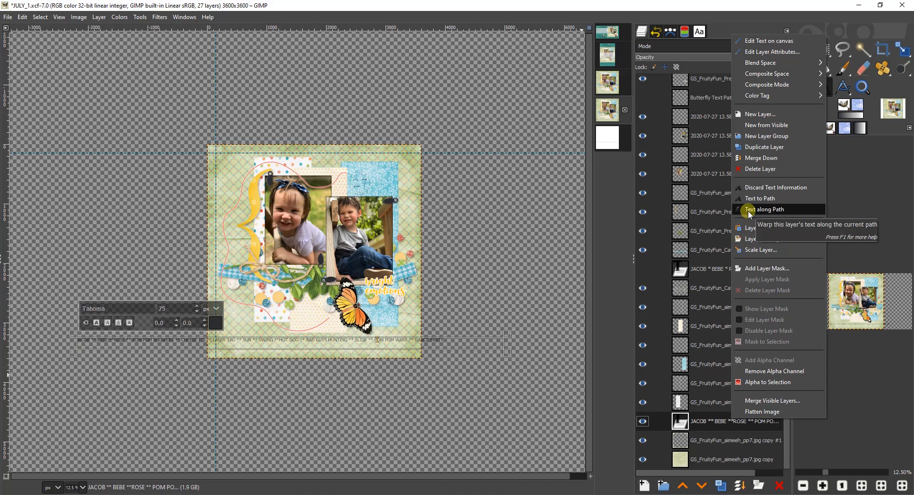
pyautogui.click(758, 207)
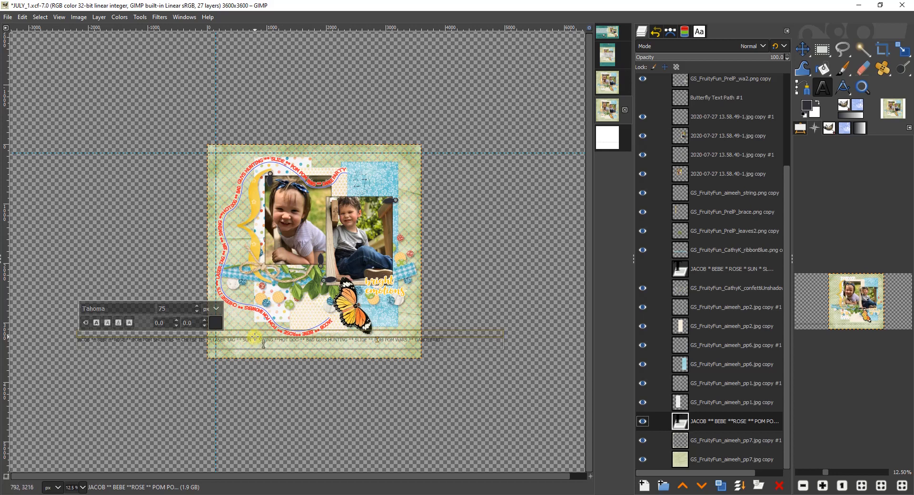
# Hide the original guide path Unnamed #1 in the list of paths.
pyautogui.click(248, 336)
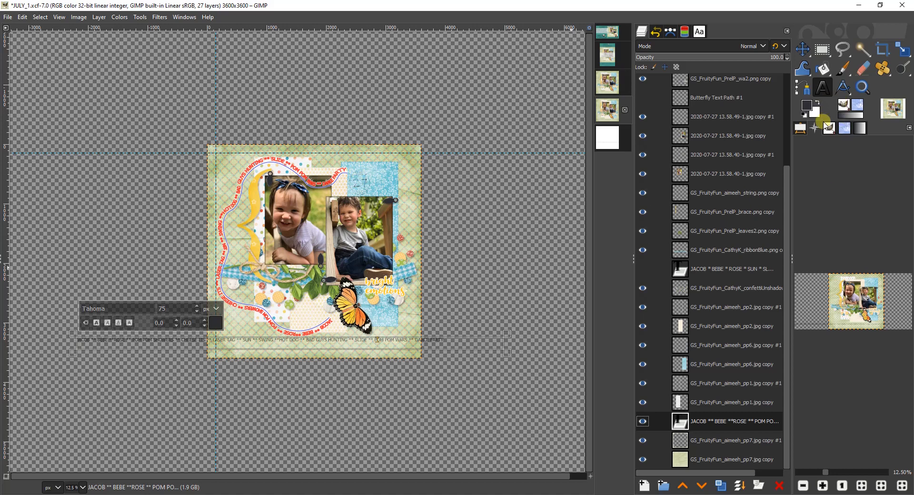
pyautogui.click(822, 485)
pyautogui.click(821, 485)
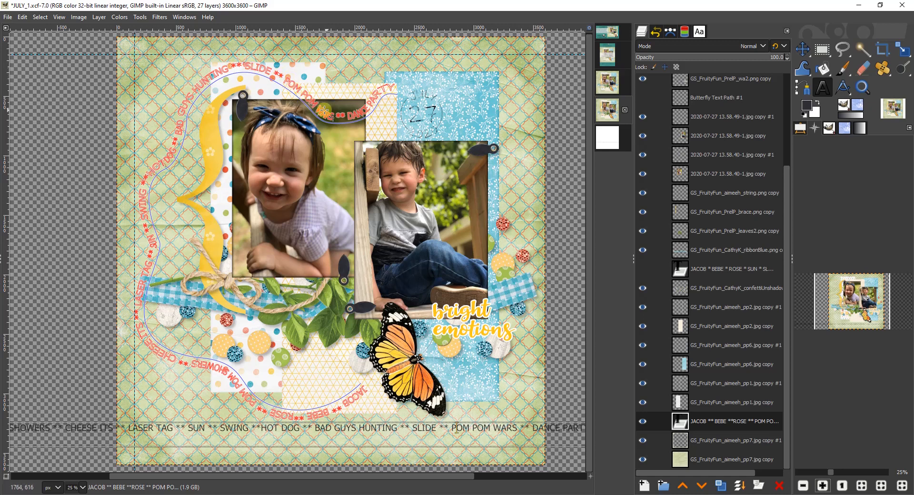
pyautogui.click(672, 30)
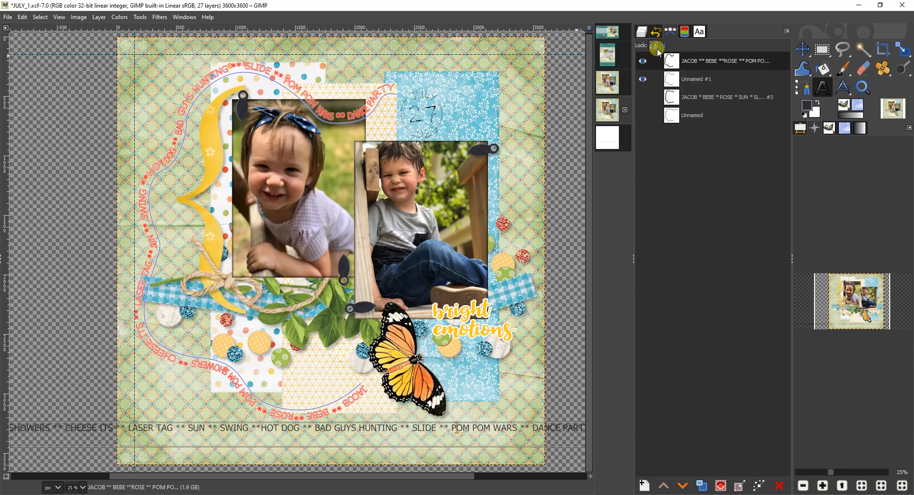
pyautogui.click(642, 80)
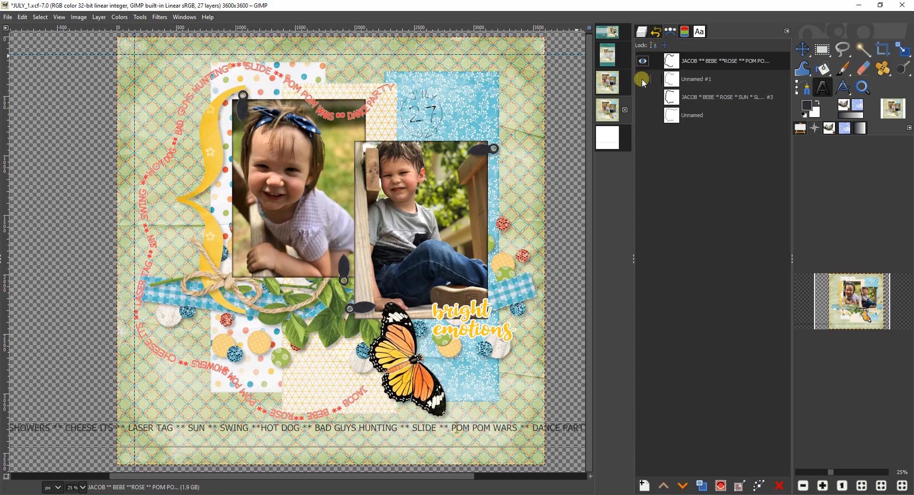
# Convert the warped text path into a selection and hide that path.
pyautogui.click(708, 62)
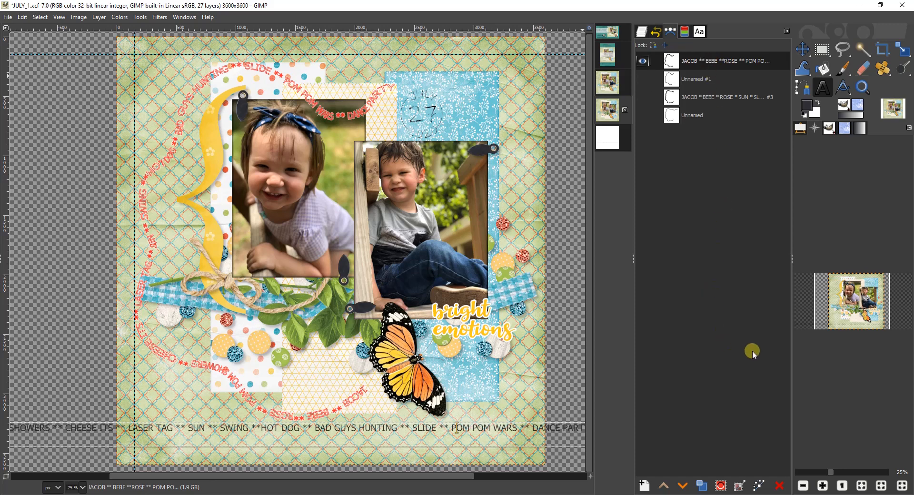
pyautogui.click(719, 486)
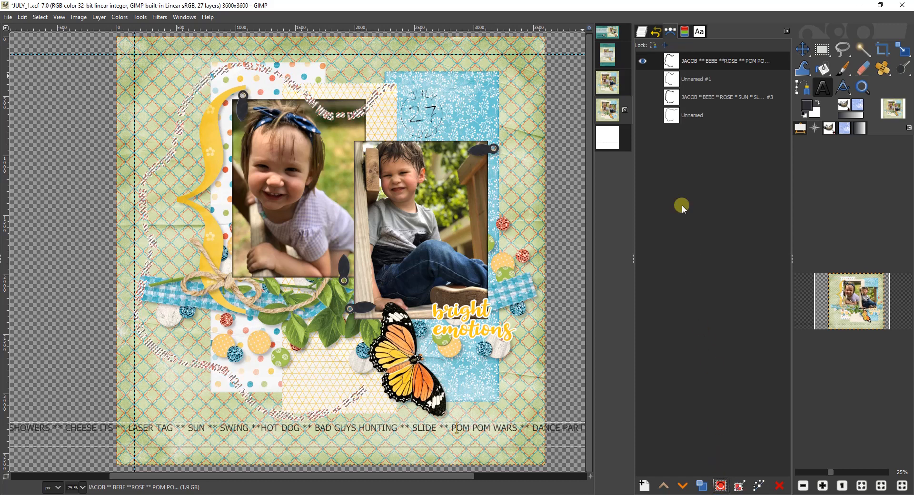
pyautogui.click(644, 63)
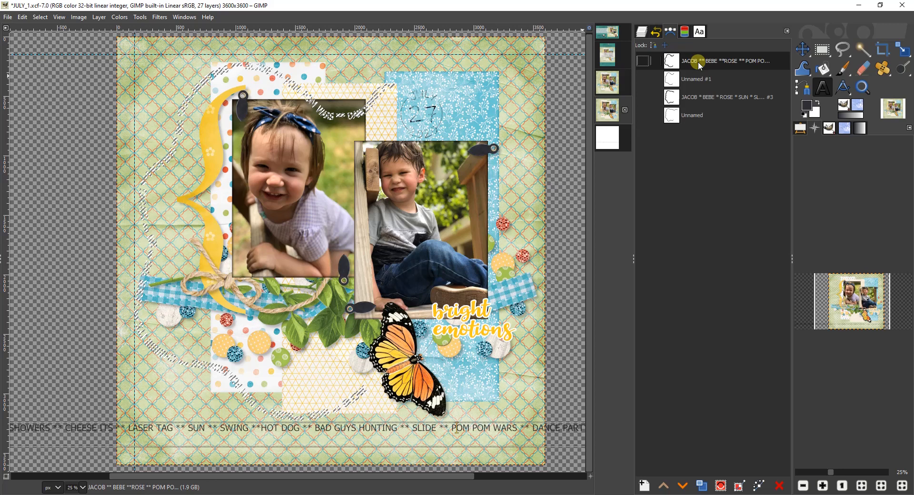
# Add a transparent 3600 x 3600 px layer named Painted Text at the top of the layer stack.
pyautogui.click(641, 32)
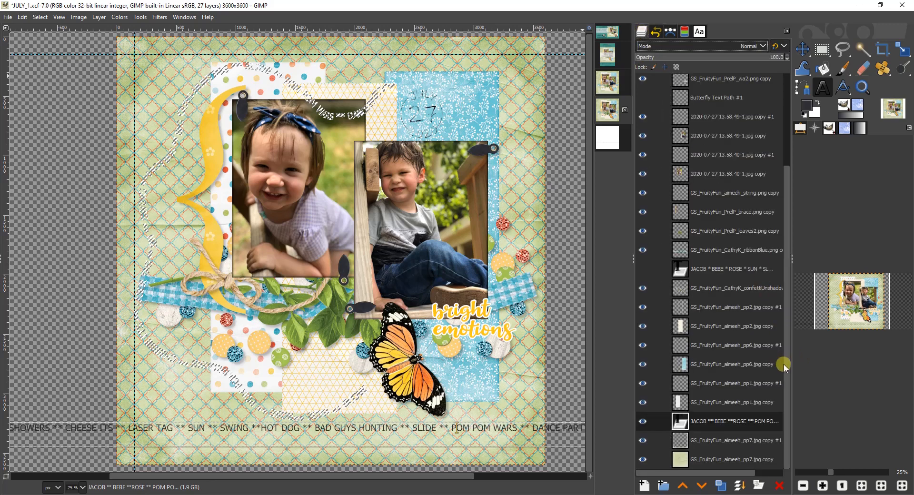
pyautogui.moveTo(784, 364); pyautogui.dragTo(787, 237)
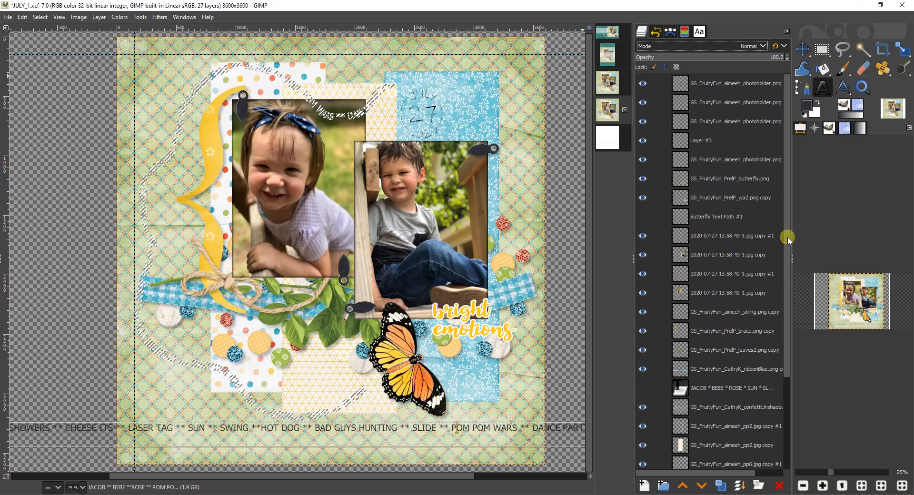
pyautogui.click(720, 84)
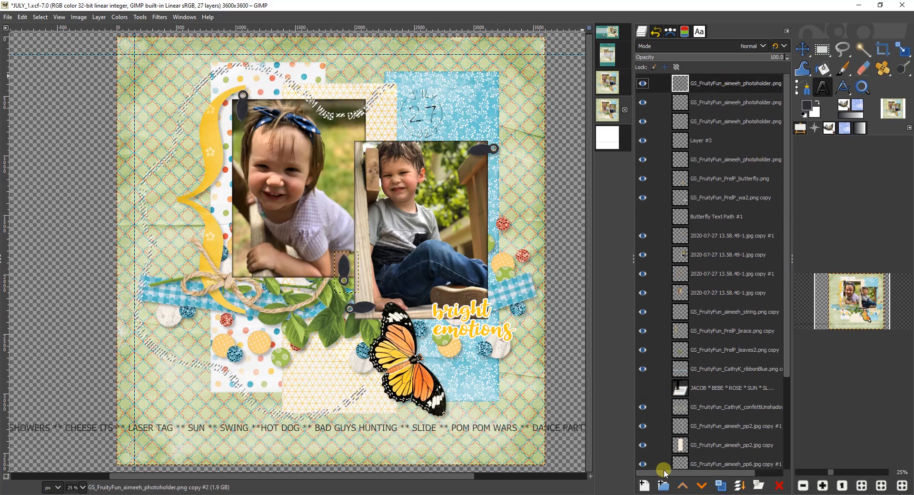
pyautogui.click(642, 485)
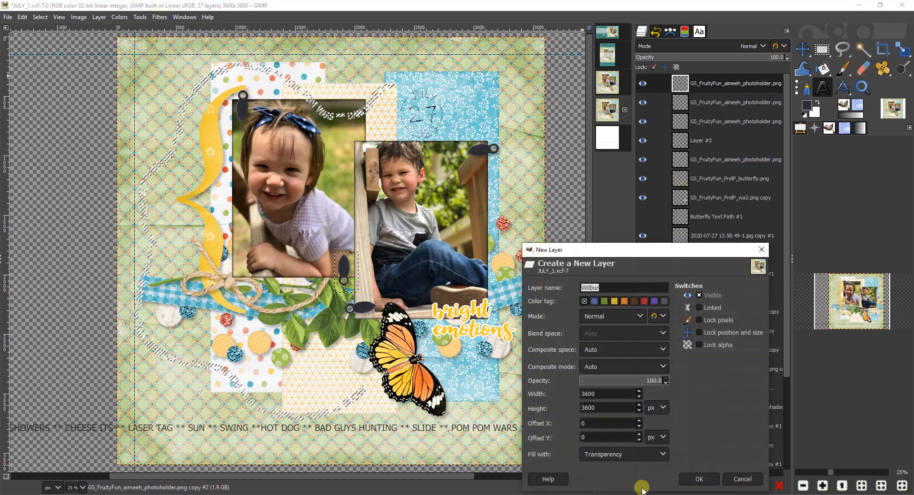
pyautogui.write('Painted Text')
pyautogui.click(700, 477)
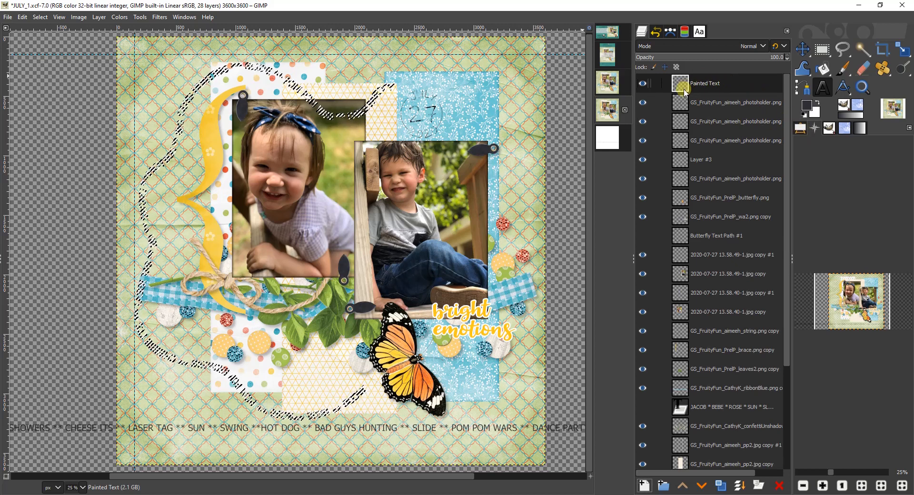
# Fill the curved text selection with the foreground color on the Painted Text layer and clear the selection.
pyautogui.click(825, 68)
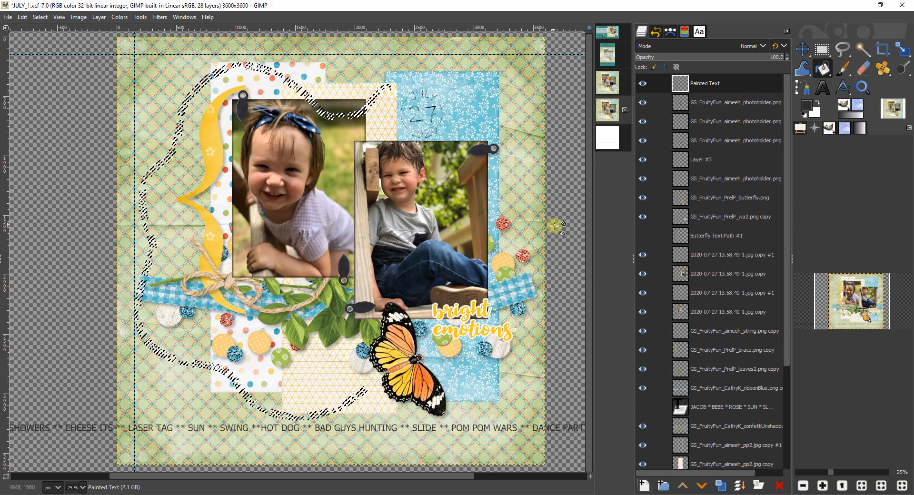
pyautogui.rightClick(560, 205)
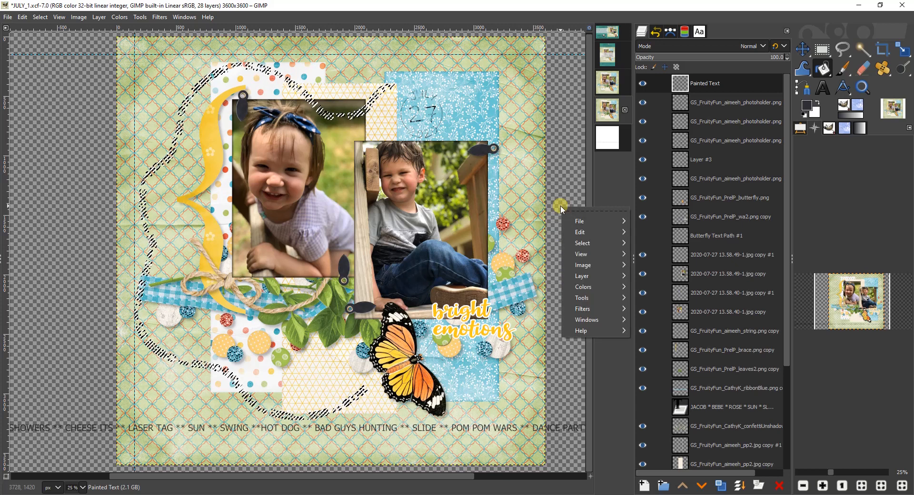
pyautogui.moveTo(567, 232)
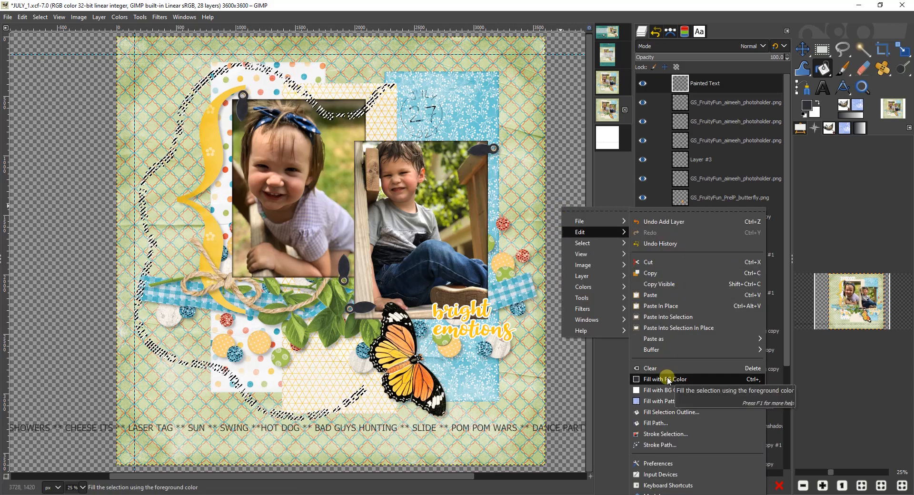
pyautogui.click(22, 19)
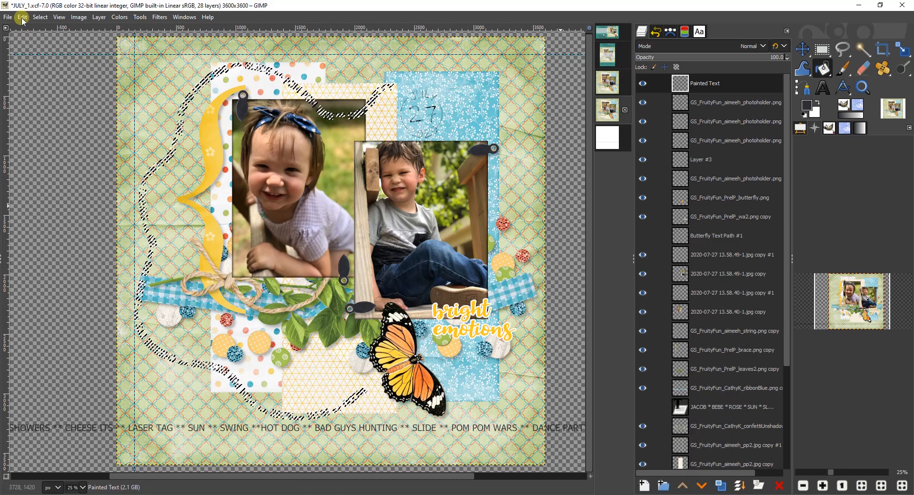
pyautogui.click(22, 19)
pyautogui.click(23, 19)
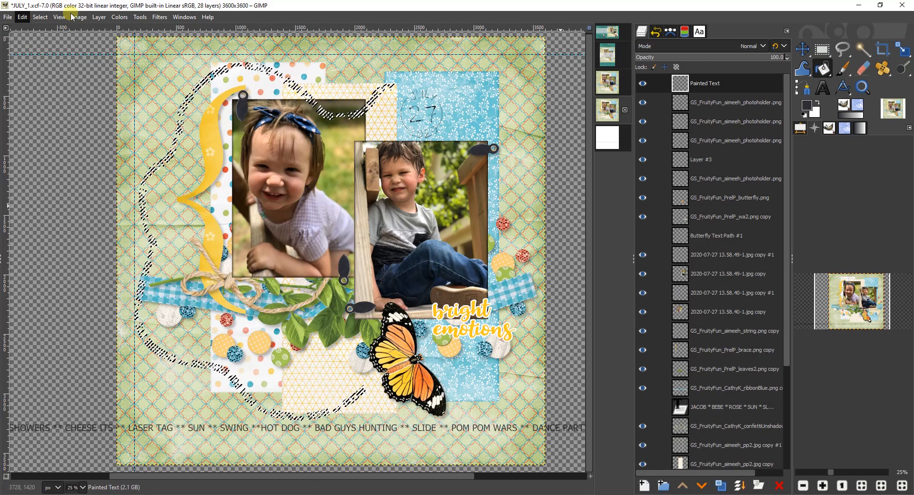
pyautogui.click(19, 18)
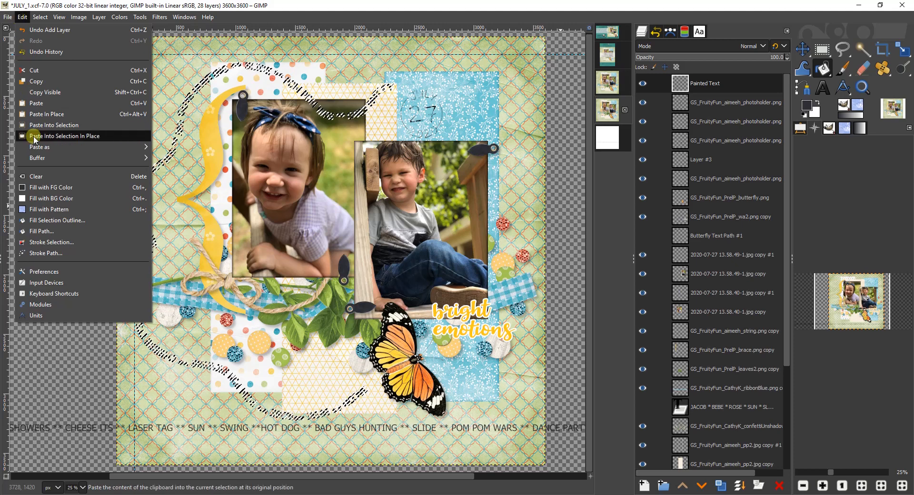
pyautogui.click(37, 188)
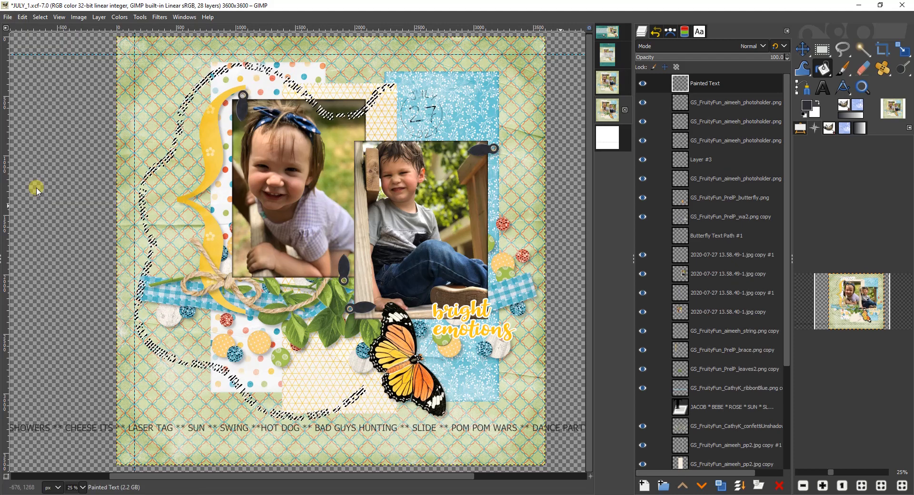
pyautogui.click(40, 18)
pyautogui.click(50, 46)
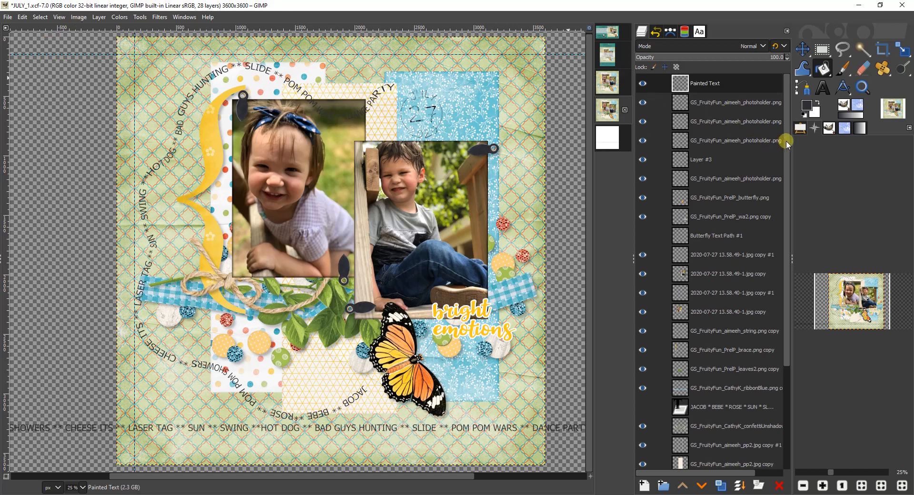
# Hide the original straight journaling text layer near the bottom of the layer stack and show it again.
pyautogui.moveTo(786, 141); pyautogui.dragTo(799, 267)
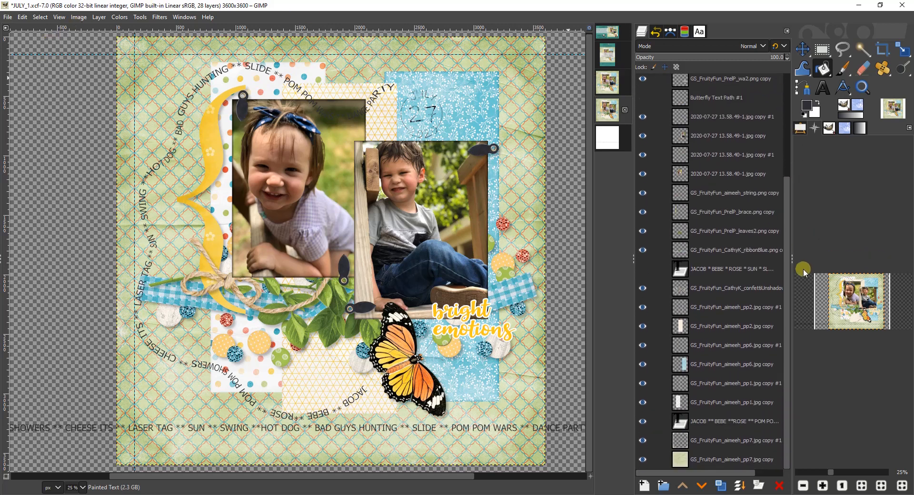
pyautogui.click(643, 421)
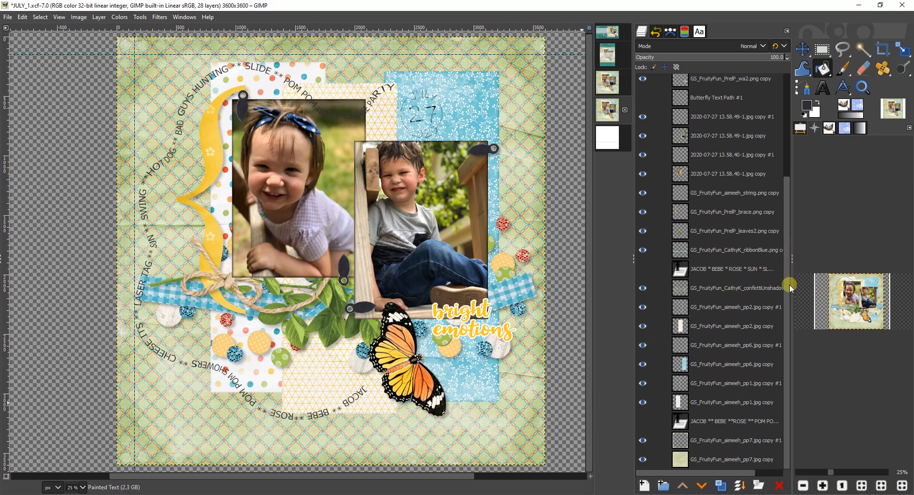
pyautogui.click(642, 421)
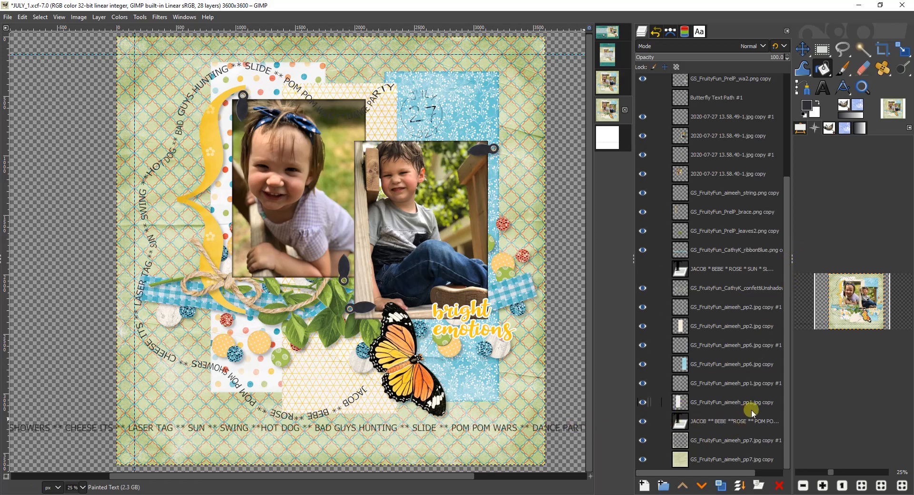
pyautogui.click(671, 32)
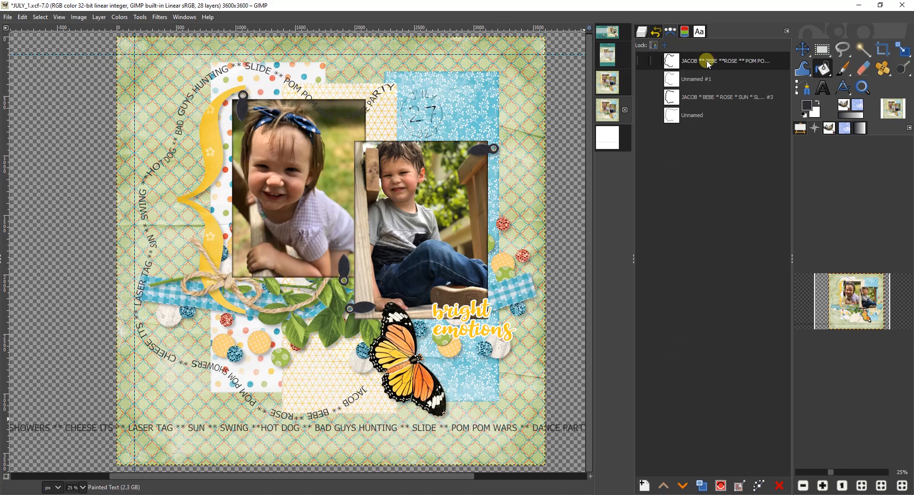
pyautogui.click(642, 30)
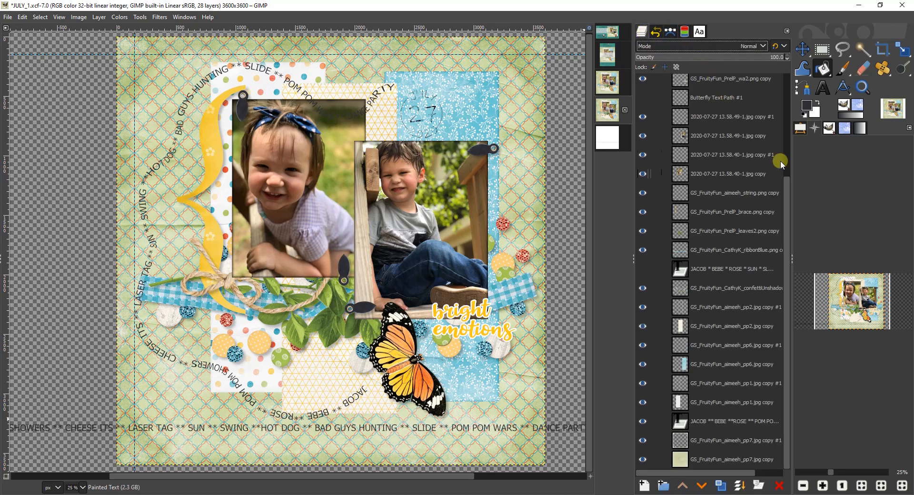
pyautogui.moveTo(787, 215)
pyautogui.mouseDown()
pyautogui.moveTo(790, 98)
pyautogui.moveTo(797, 275)
pyautogui.mouseUp()
pyautogui.click(696, 84)
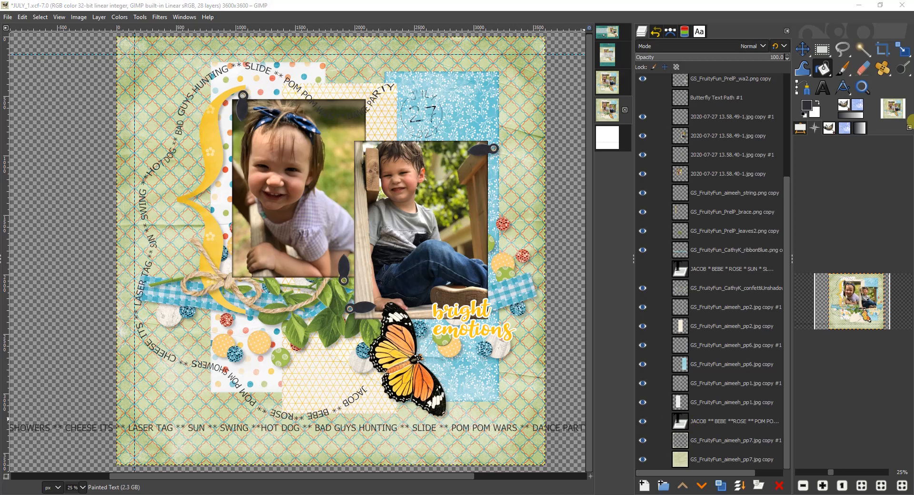
# Select the guide path Unnamed #1 in the list of paths and make it visible on the layout.
pyautogui.click(669, 31)
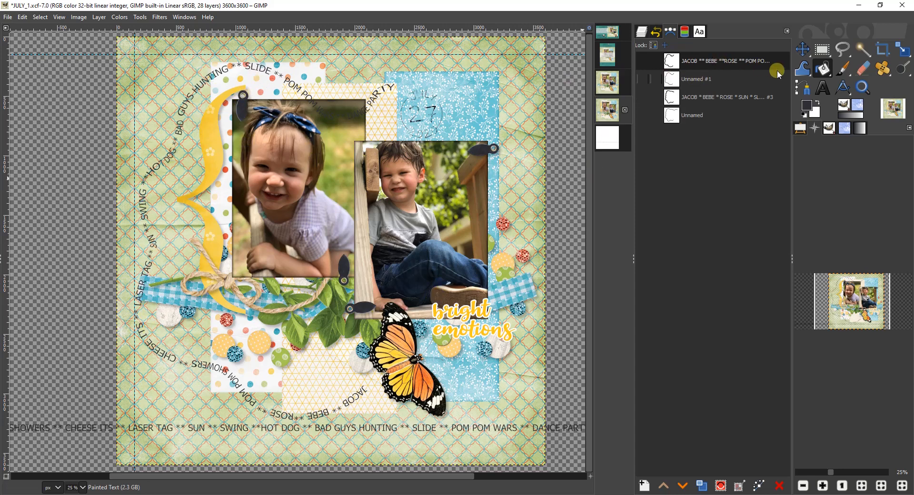
pyautogui.click(695, 80)
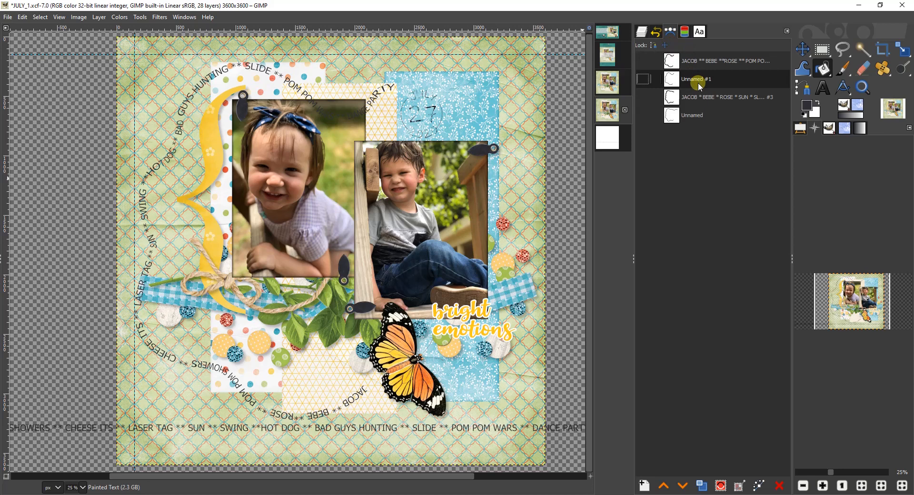
pyautogui.click(643, 78)
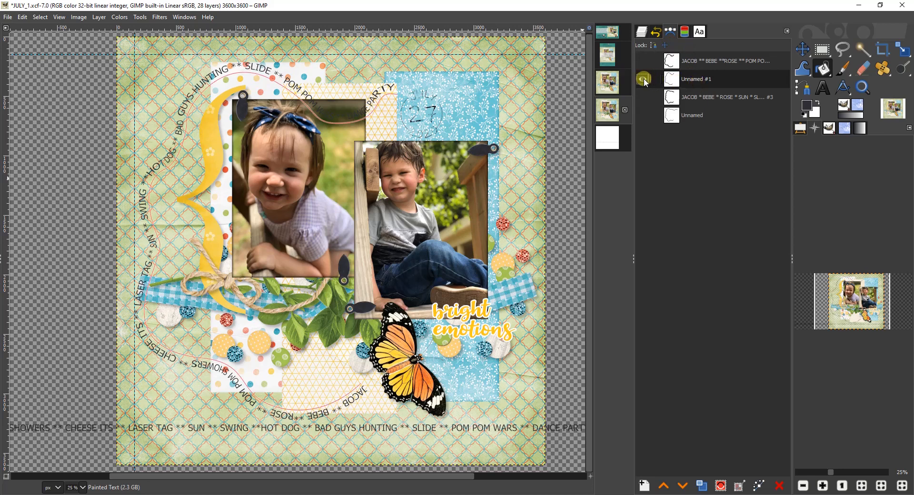
# Activate the guide path on the canvas with the Paths tool in Edit mode to access its nodes and handles.
pyautogui.click(801, 88)
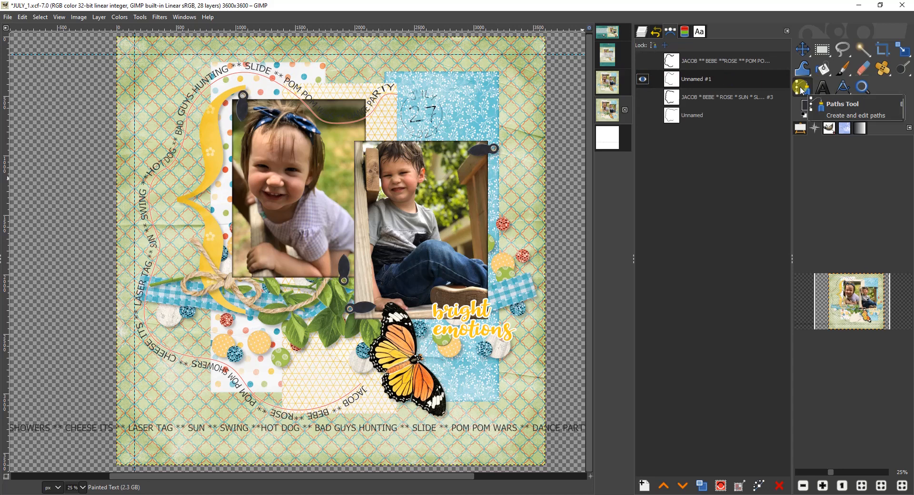
pyautogui.click(799, 128)
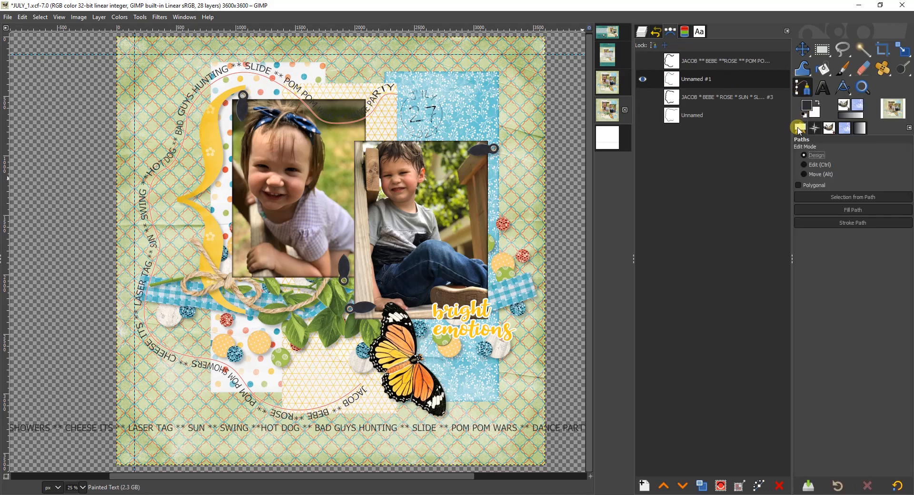
pyautogui.click(804, 165)
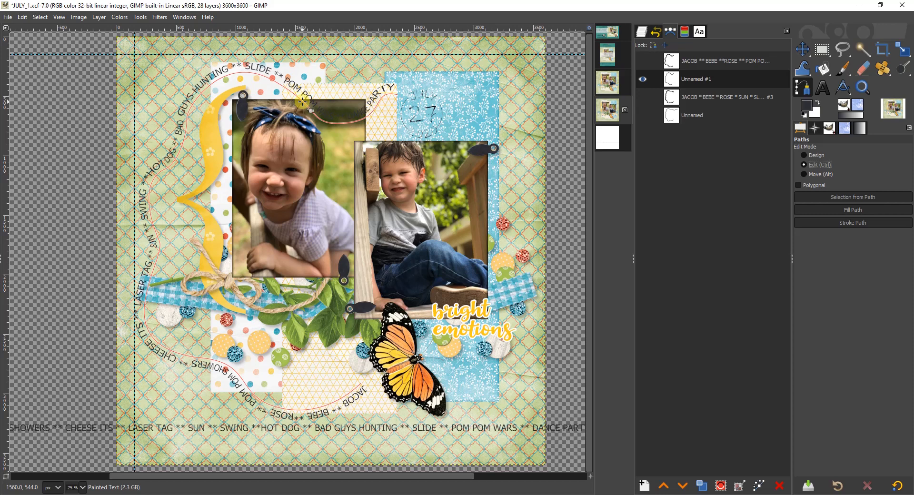
pyautogui.click(303, 101)
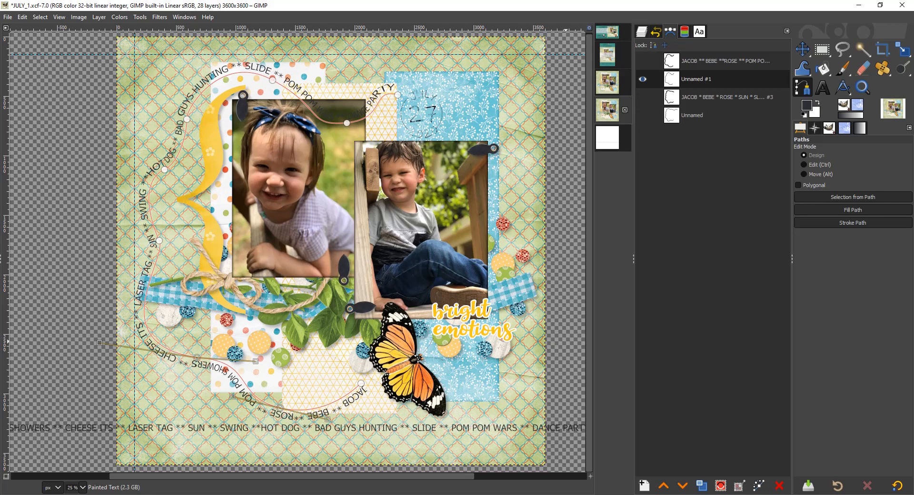
# Switch to the open tutorial cover image digital_scrapbooking_tutorial_text_along_path_journaling.jpg to view its example of curved journaling.
pyautogui.click(608, 60)
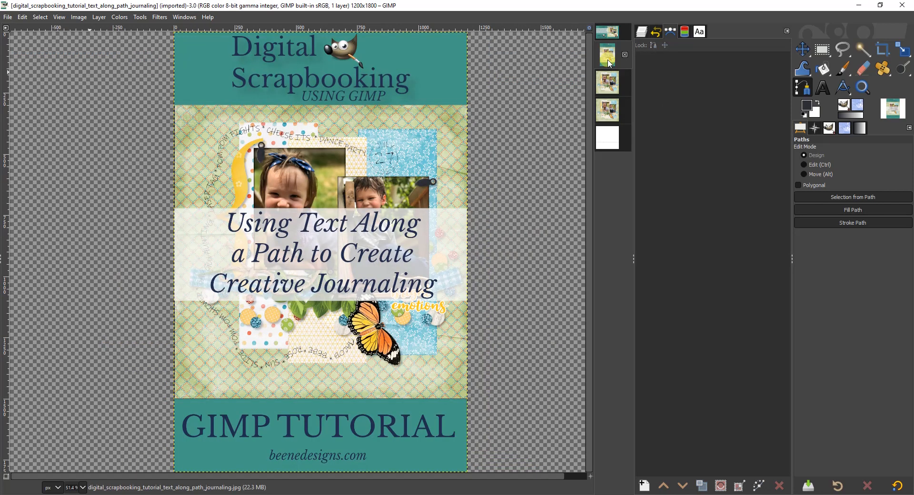